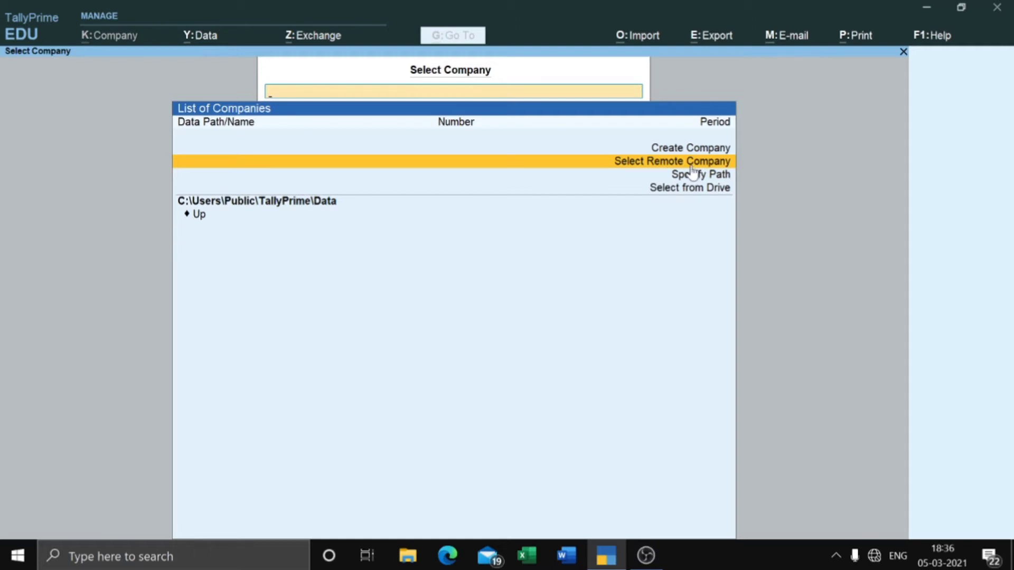
Step: Try the remote company, path and drive options, cancel each, then start a new company
click(690, 165)
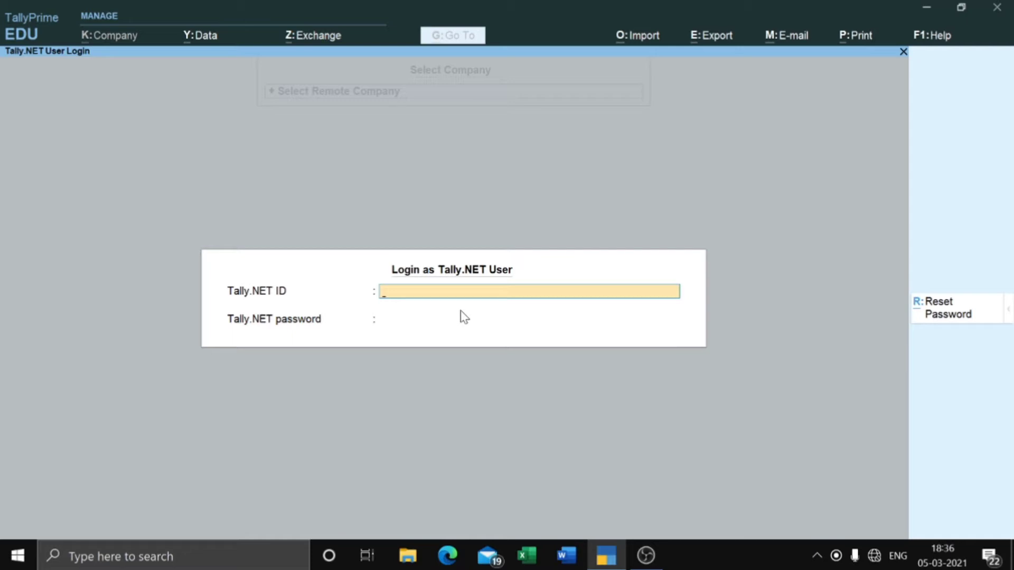
key(Escape)
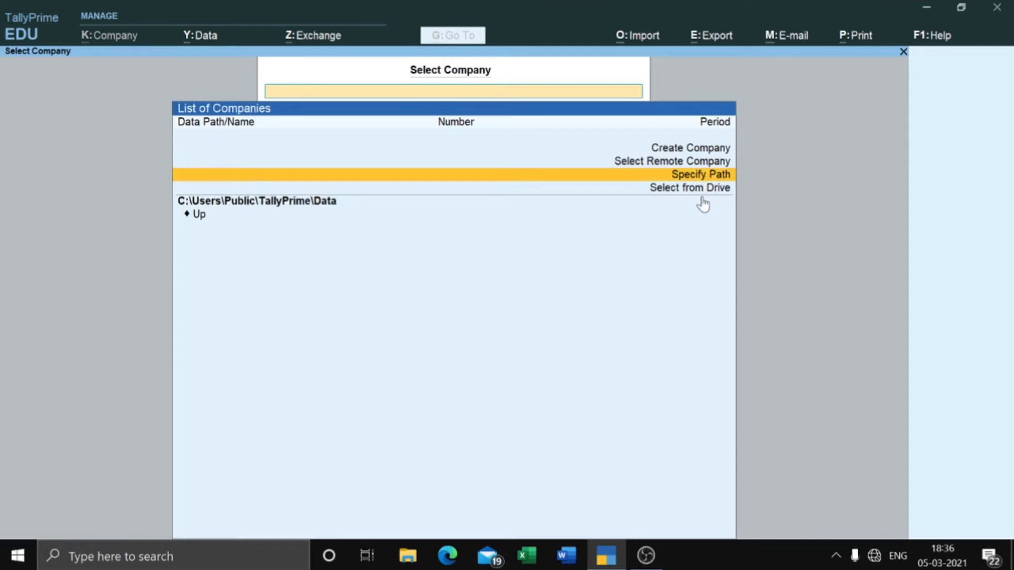
key(Return)
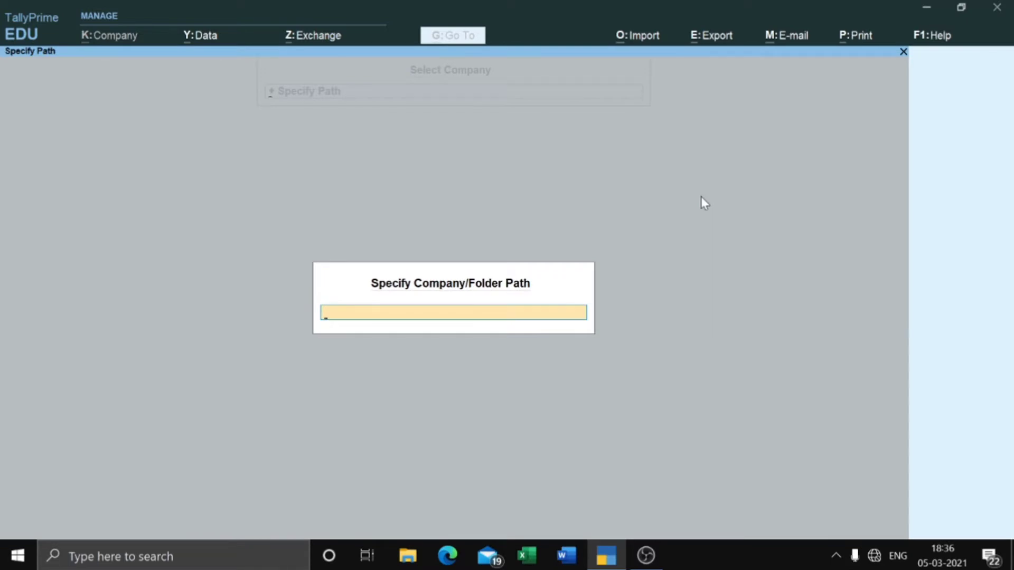
key(Escape)
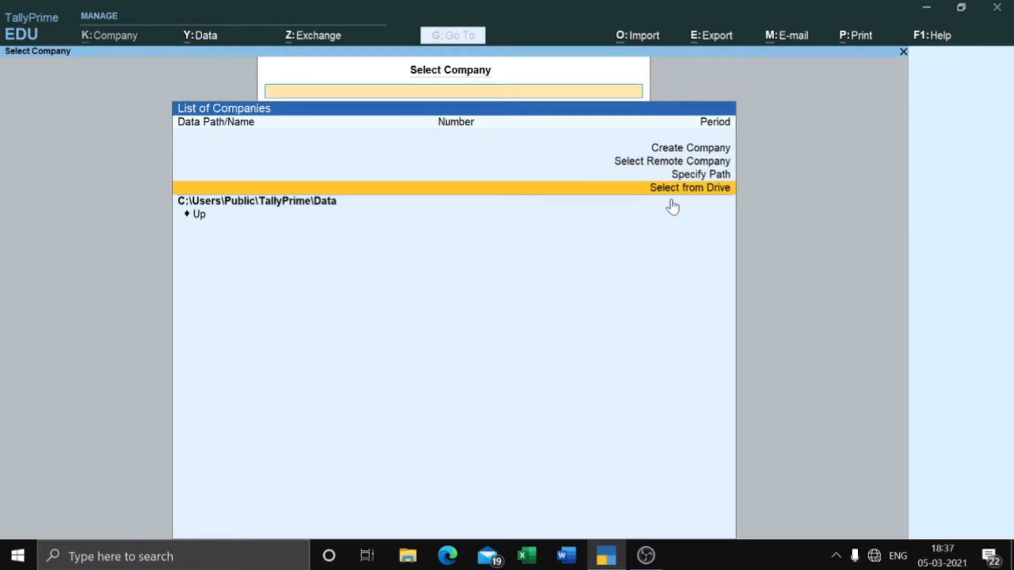
key(Return)
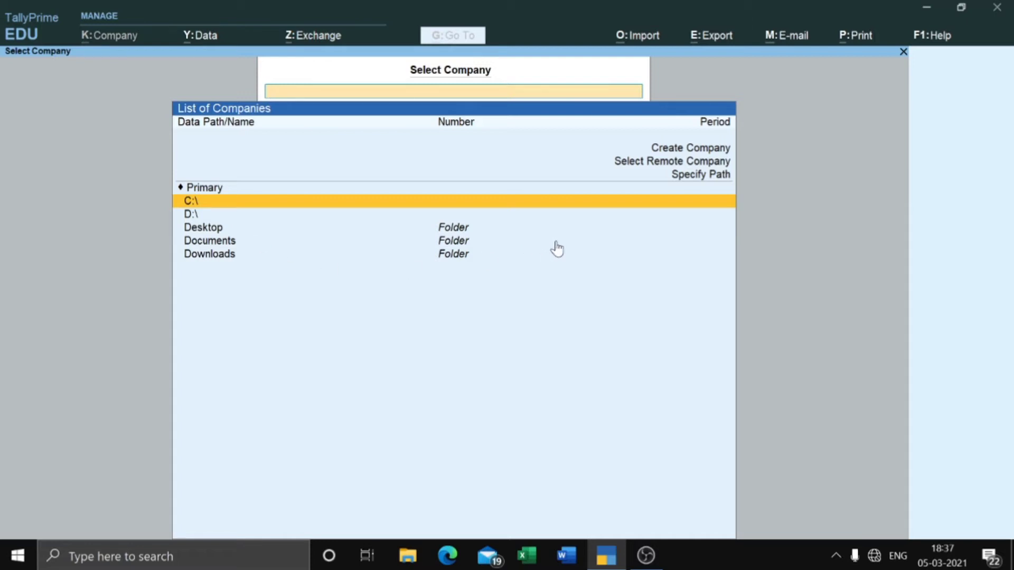
click(681, 152)
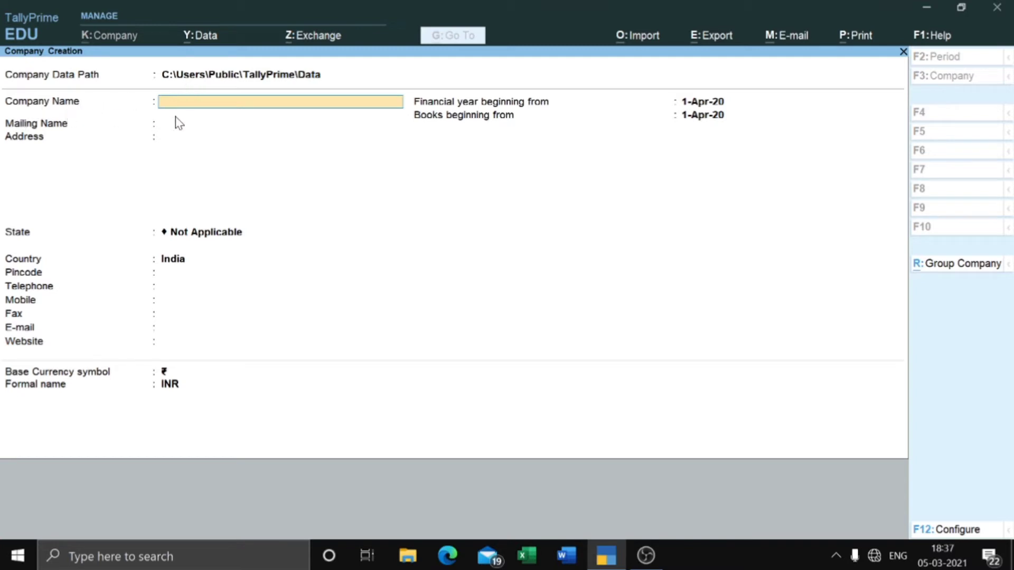
Step: Enter 'Yash Glass Co.' as company name and keep it as the mailing name
key(Return)
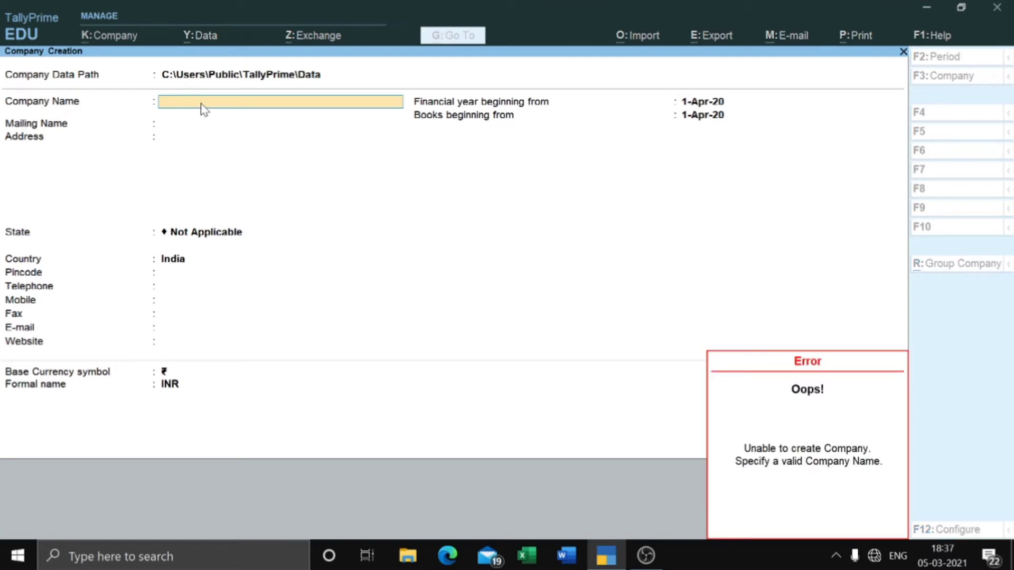
text(Yas)
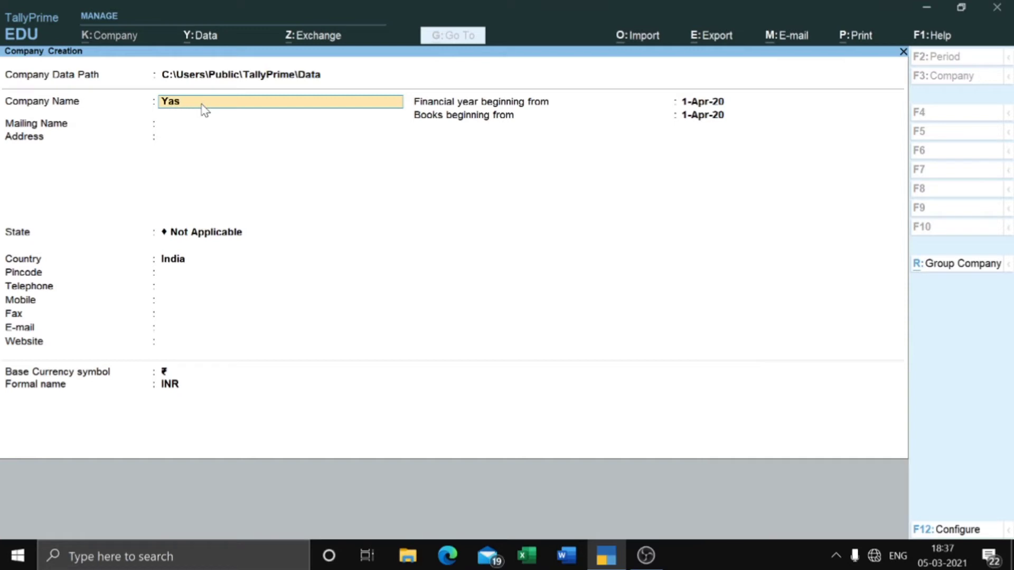
text(h Glass Co.)
key(Return)
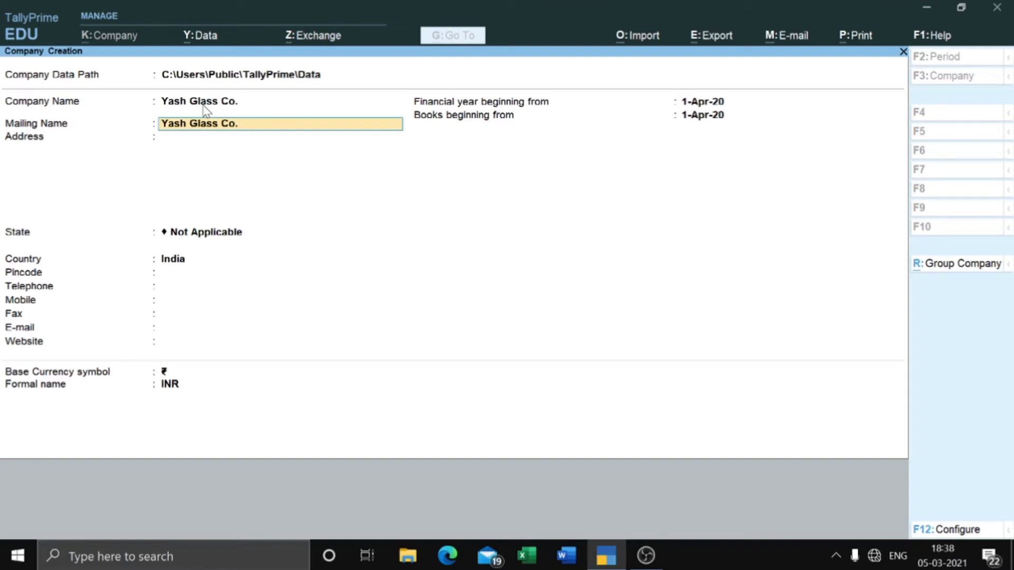
key(Return)
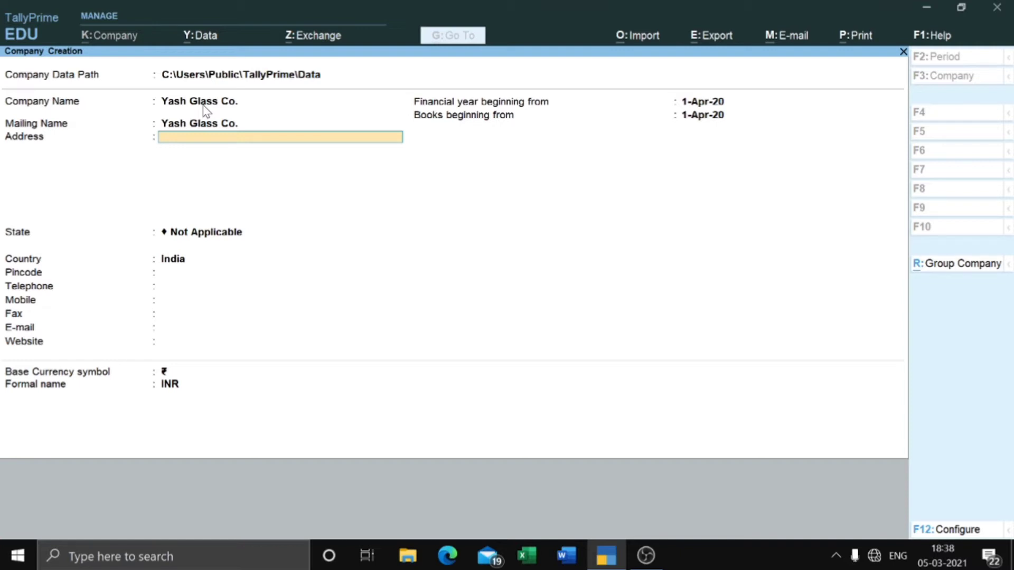
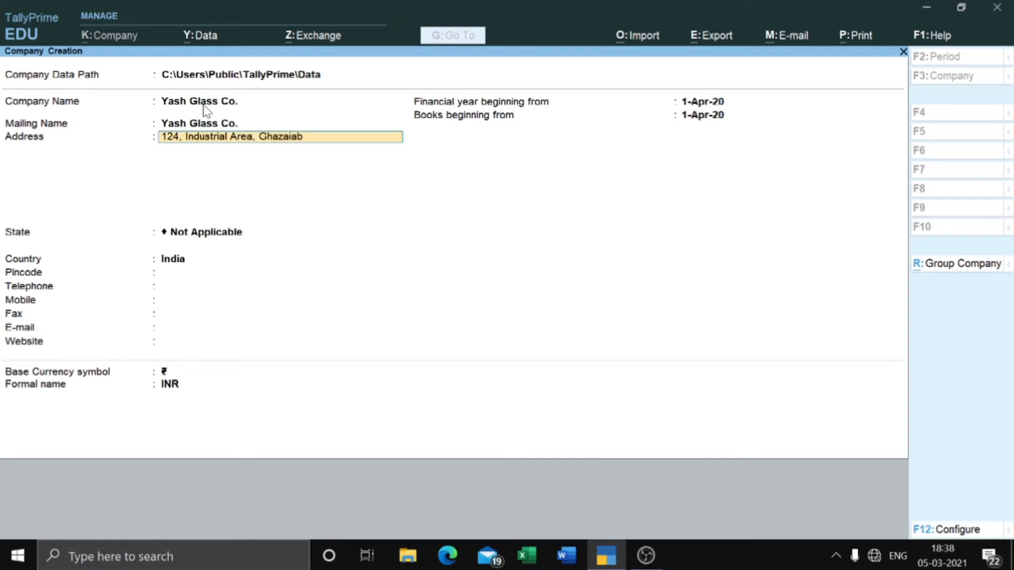
Step: Fill in the company's two address lines
key(Return)
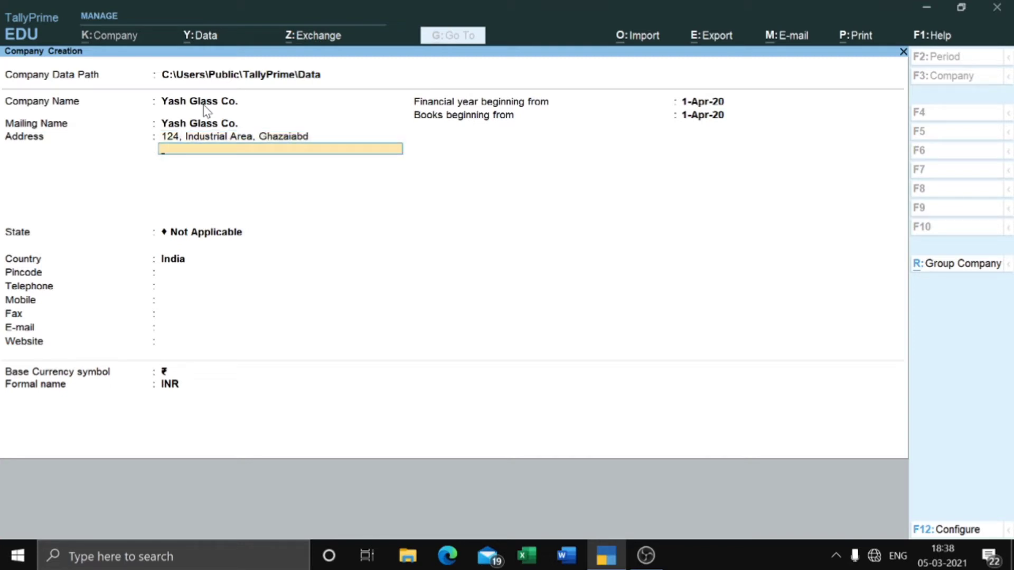
text(Uttar Pradesh)
key(Return)
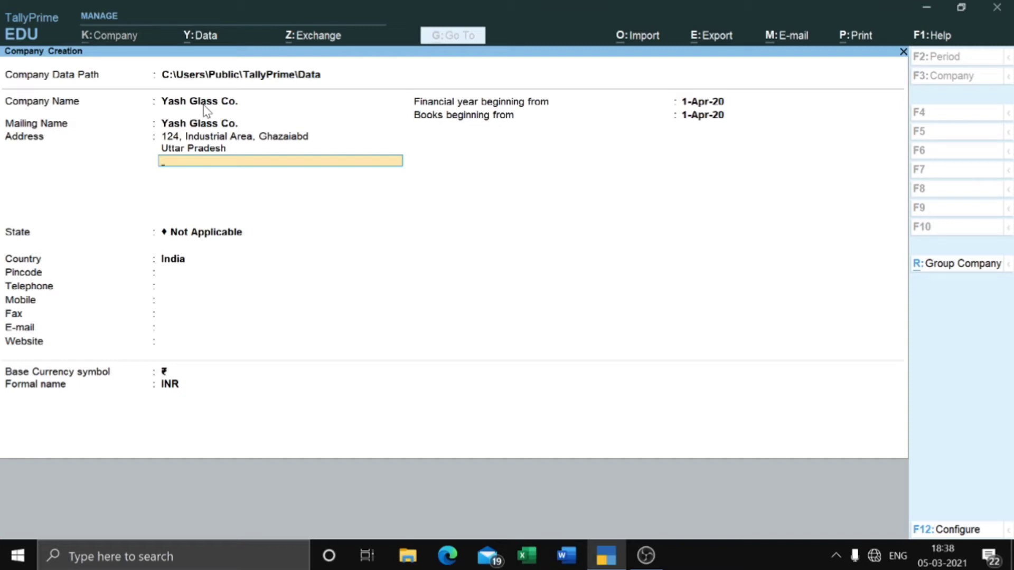
key(Return)
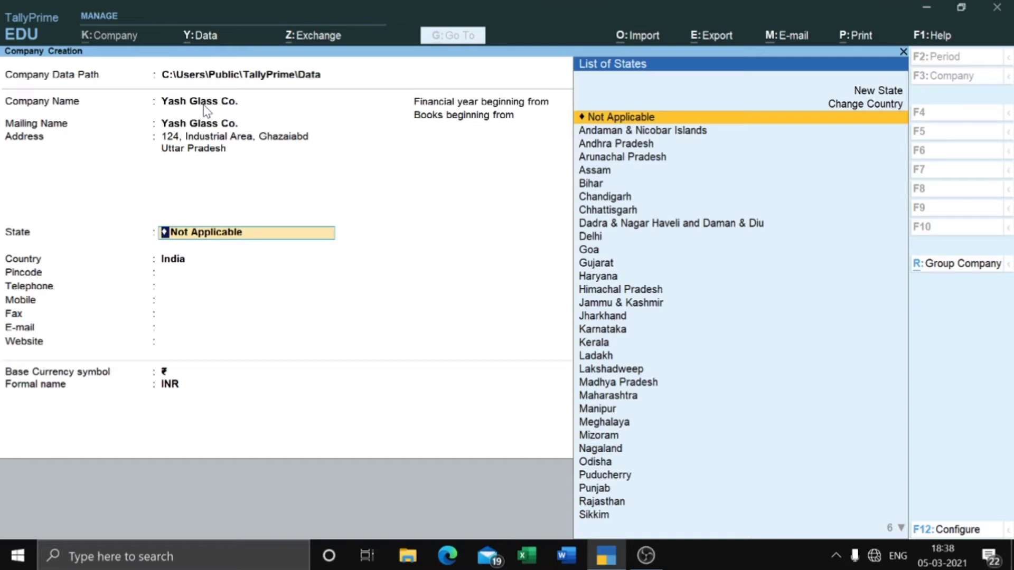
Step: Set the state to Uttar Pradesh and enter the company's pincode
text(U)
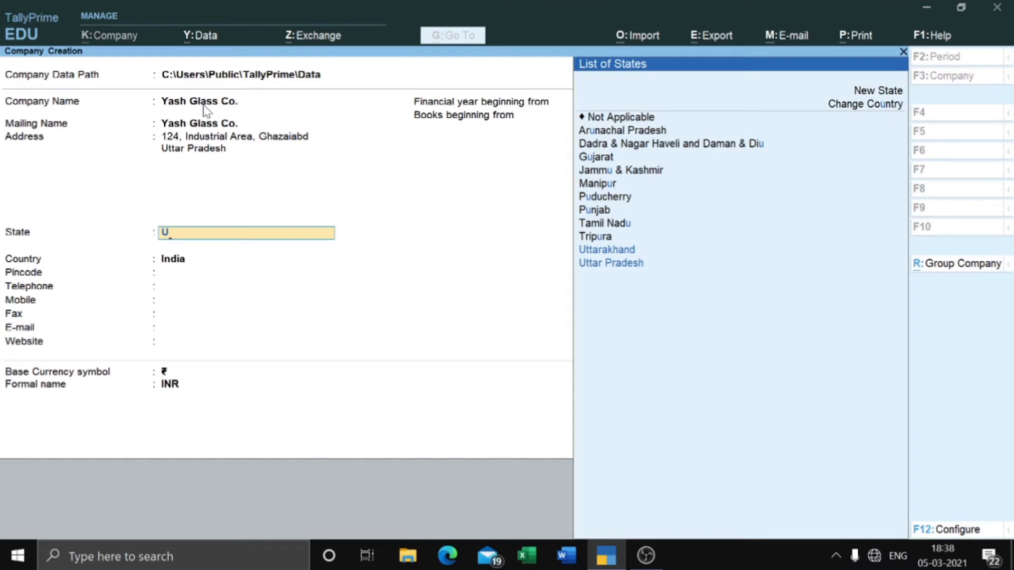
text(tt)
key(Down)
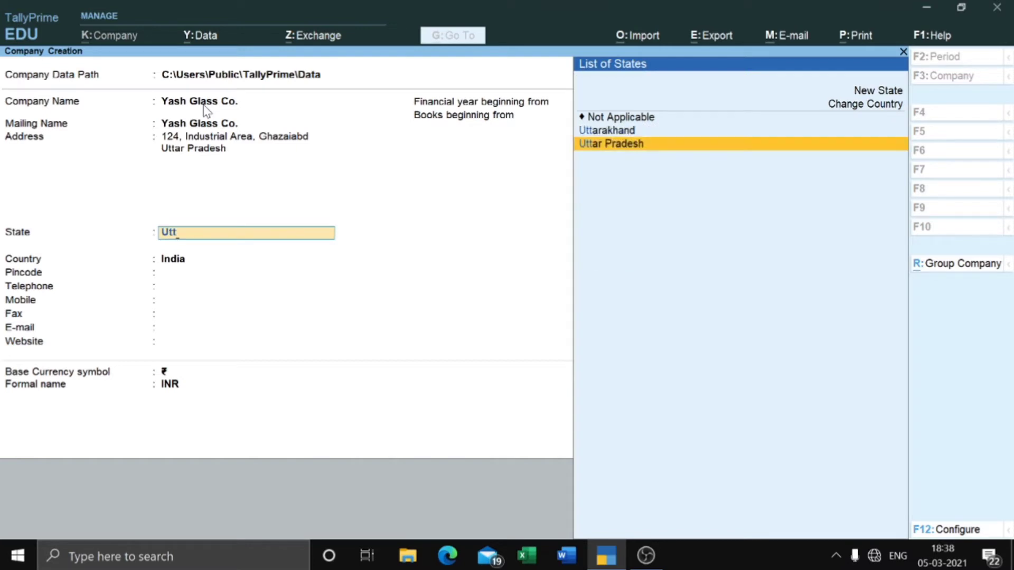
key(Return)
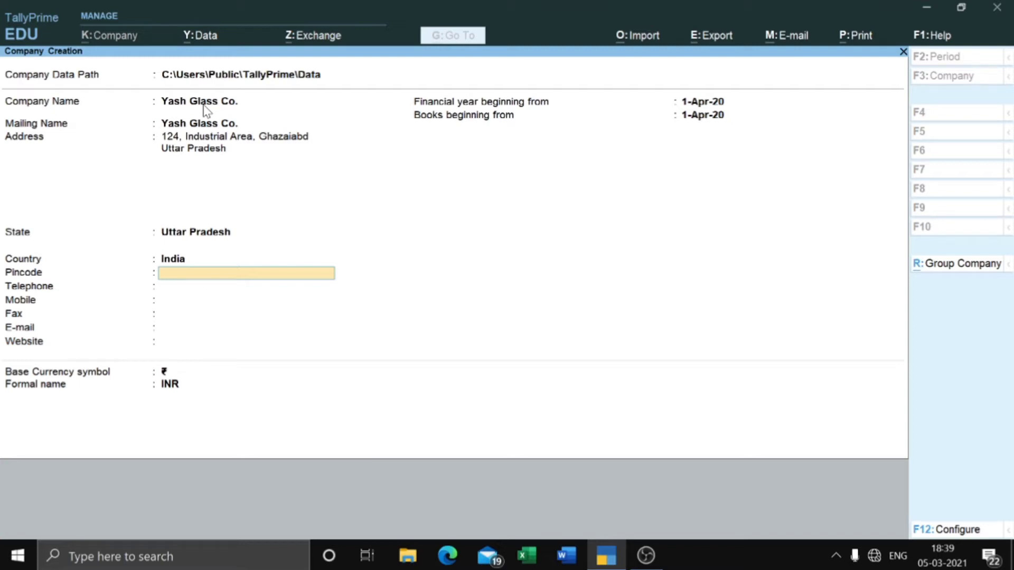
text(201001)
key(Return)
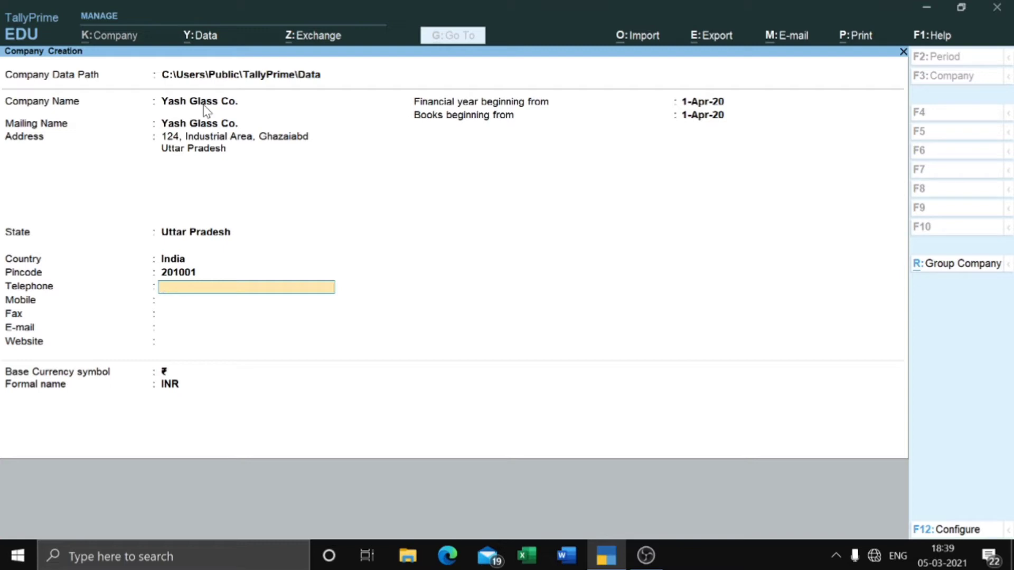
Step: Enter the company's mobile number and e-mail address, leaving telephone and fax blank
key(Return)
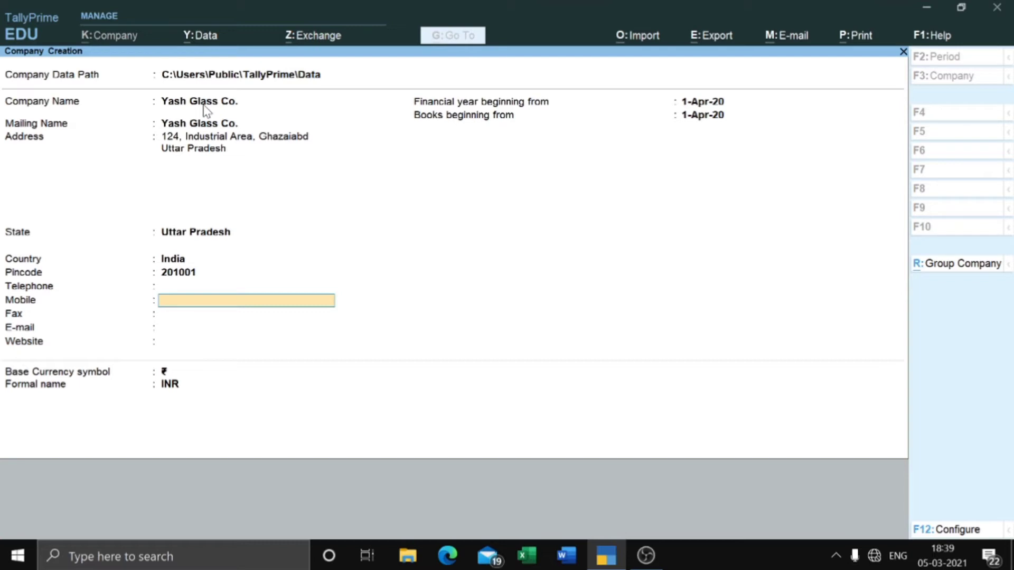
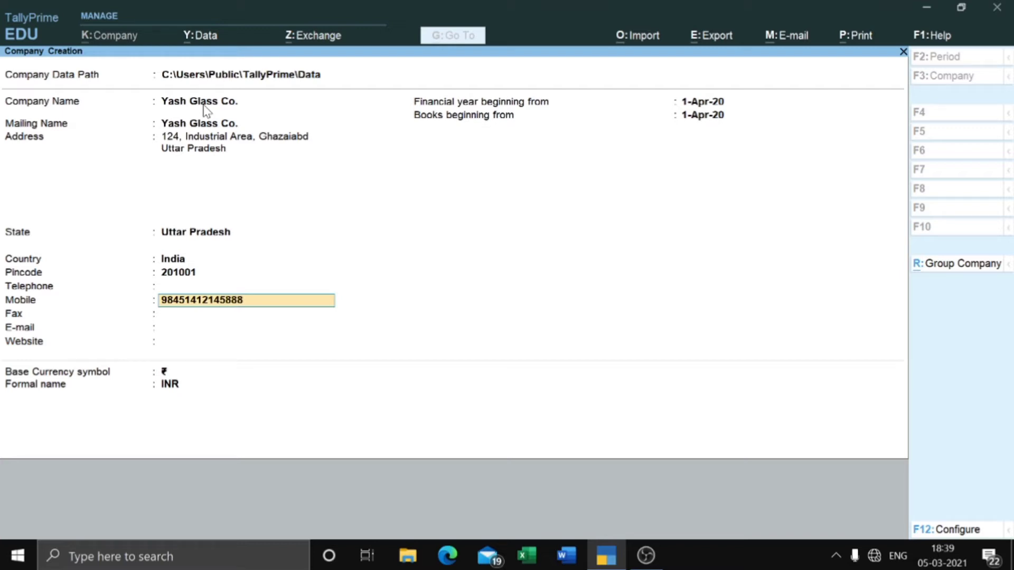
text(*****)
key(Return)
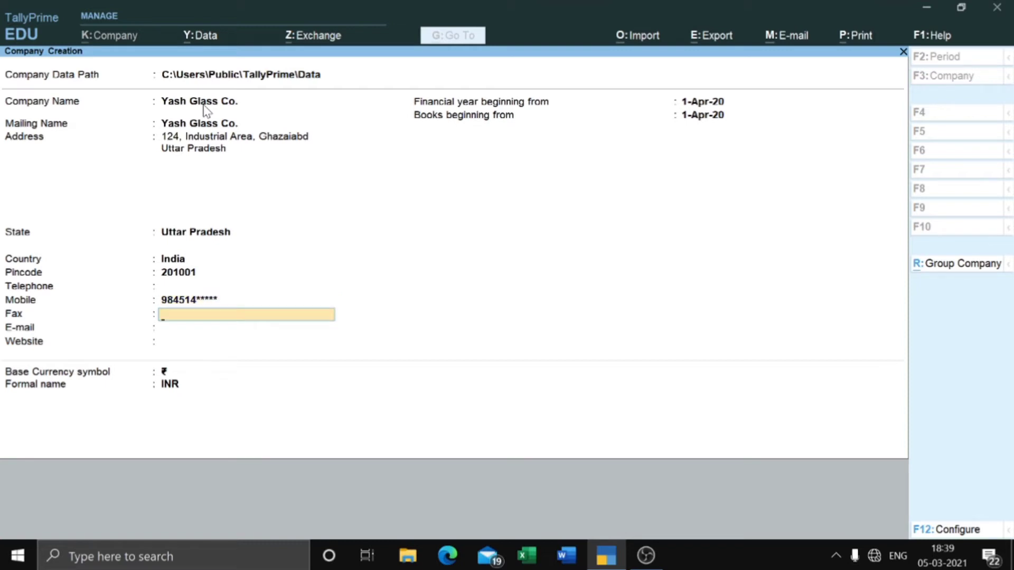
key(Return)
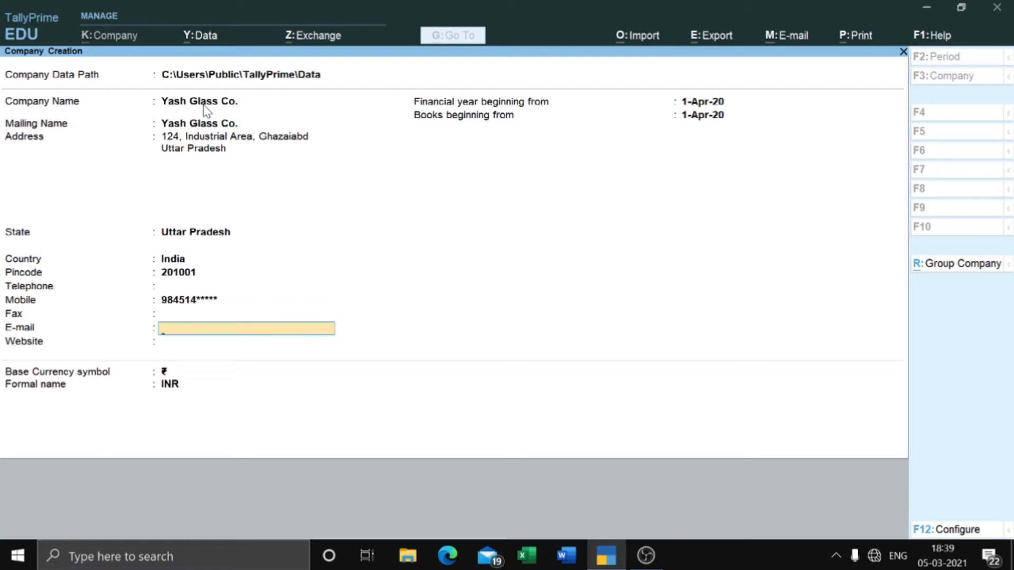
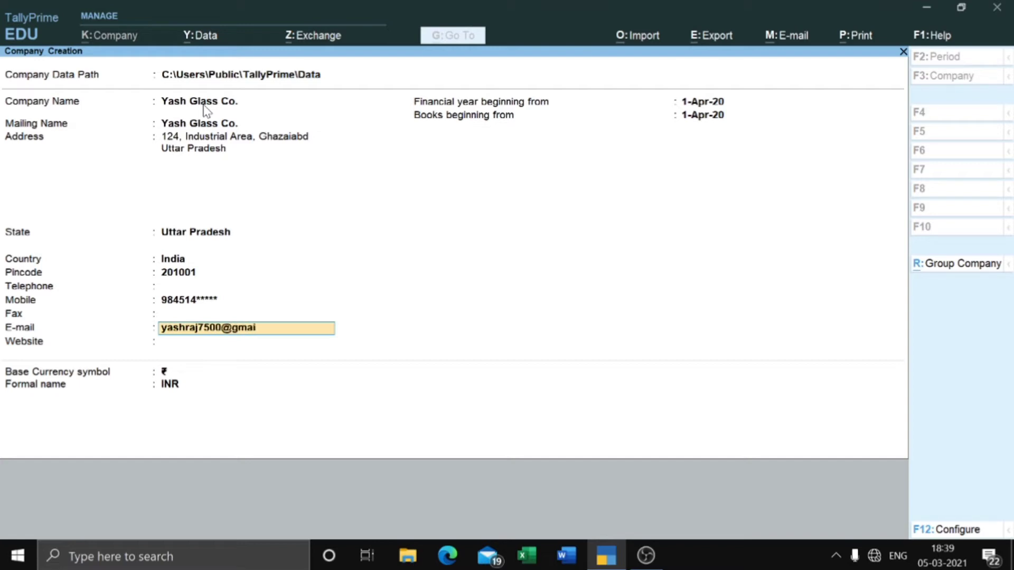
key(Return)
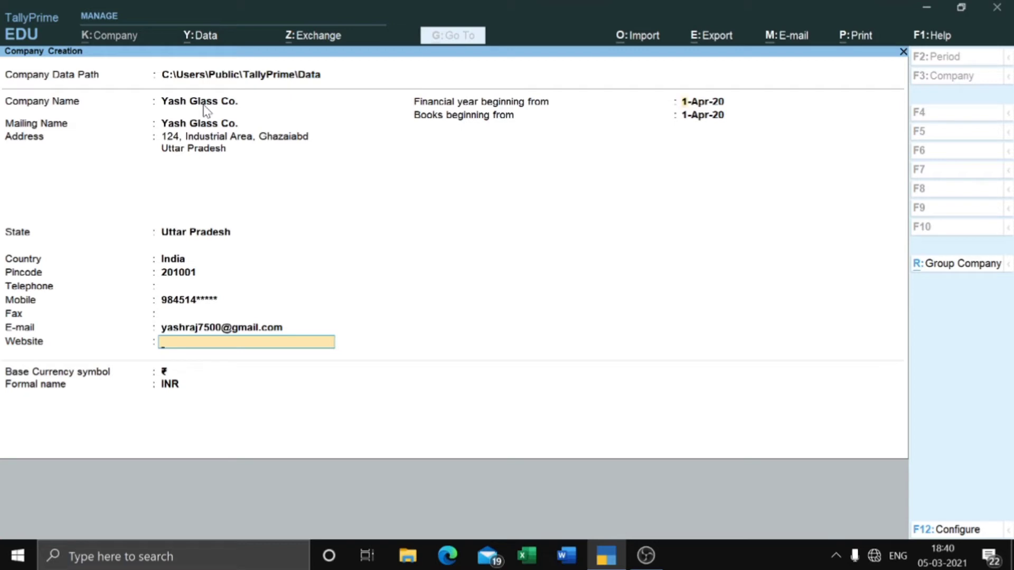
Step: Keep financial year and books from 1-Apr-20 with ₹ currency, and accept the company
key(Return)
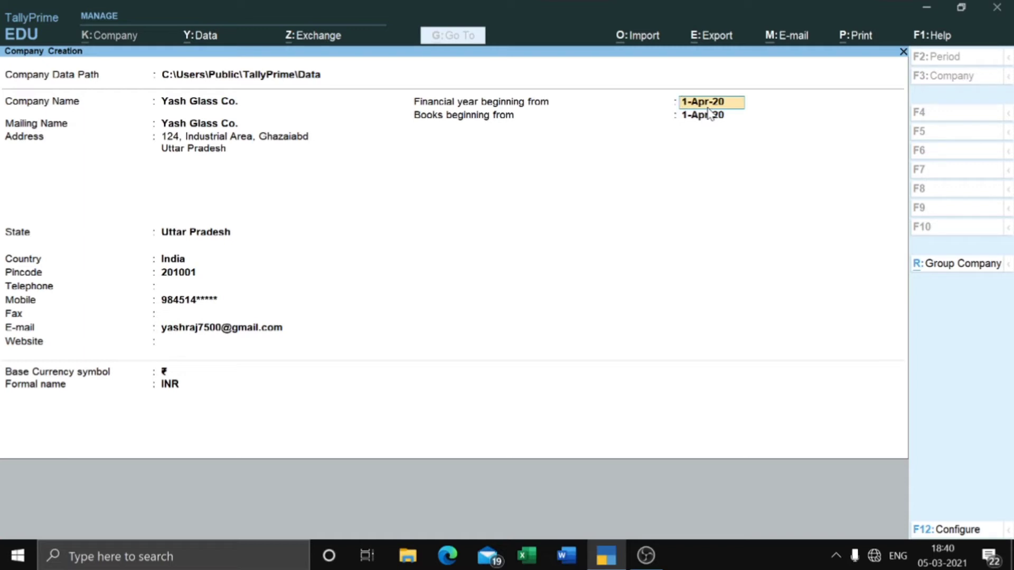
key(Return)
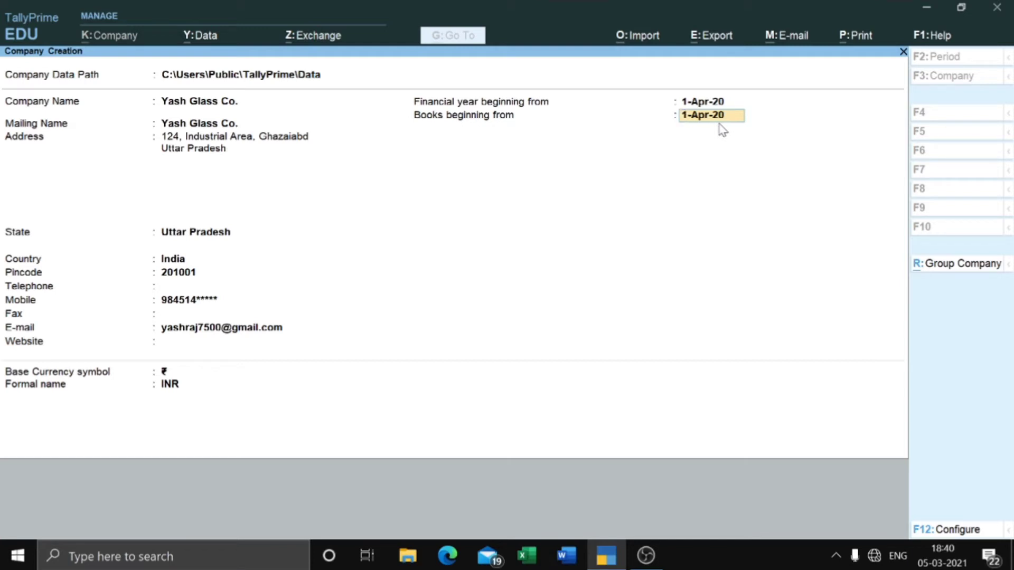
key(Return)
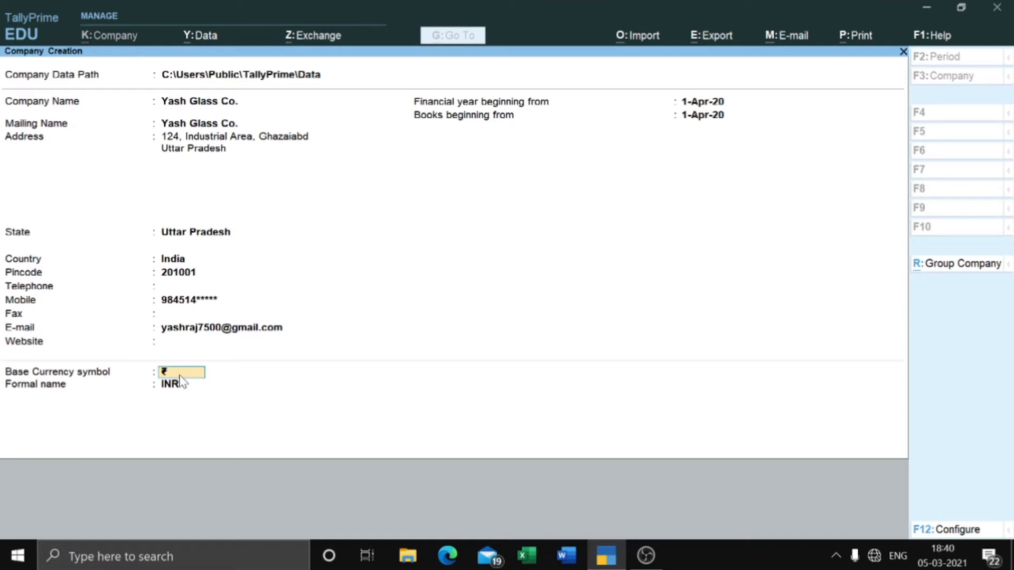
key(Return)
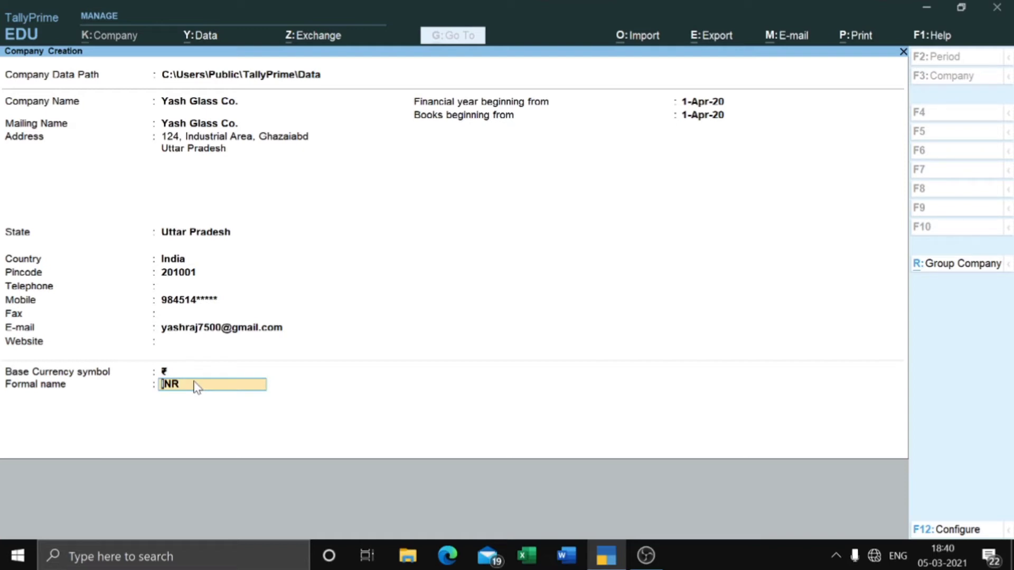
key(Return)
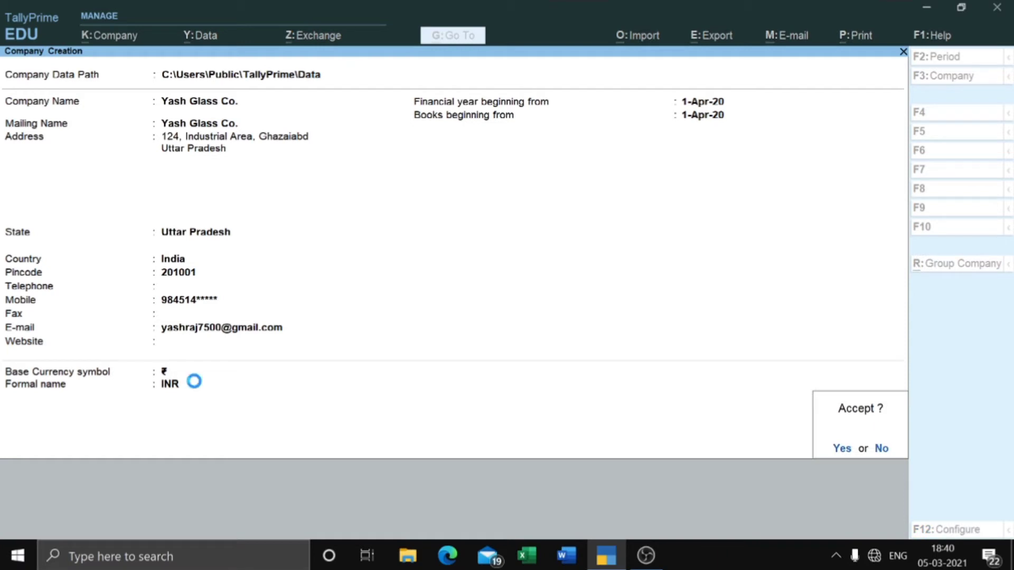
key(Return)
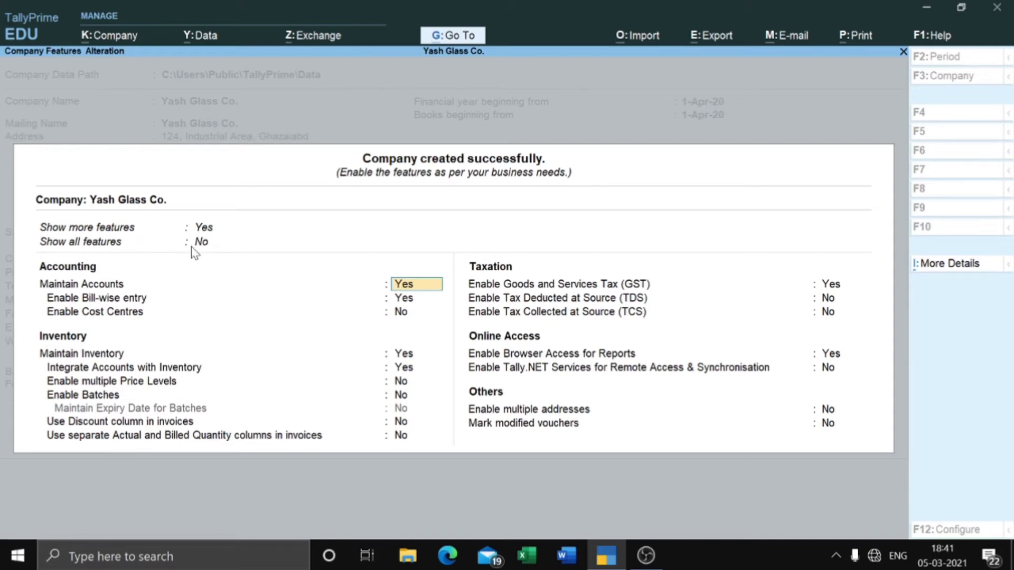
Step: Set Show all features to Yes and step through the bill-wise and inventory settings
click(205, 244)
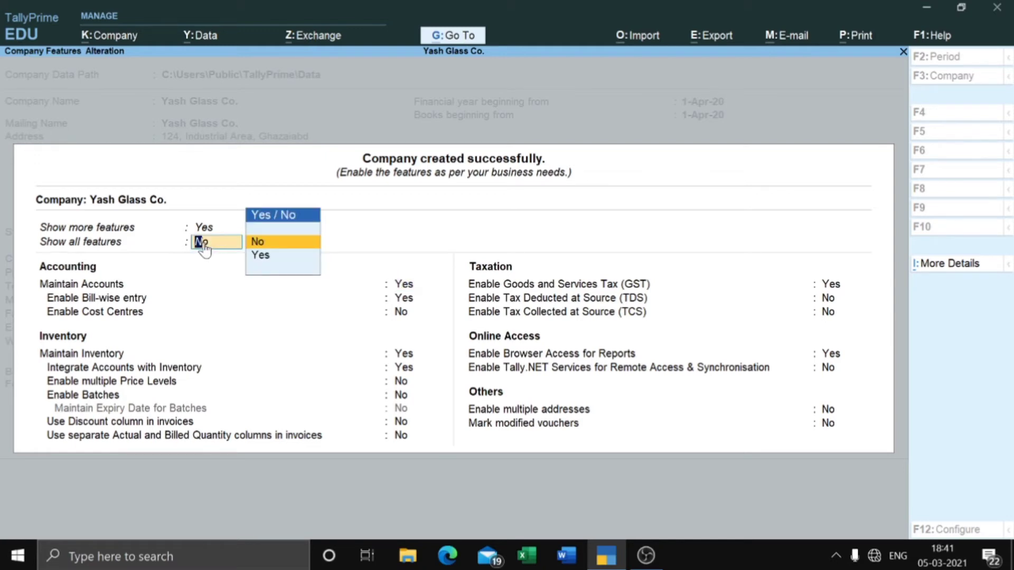
key(Down)
key(Return)
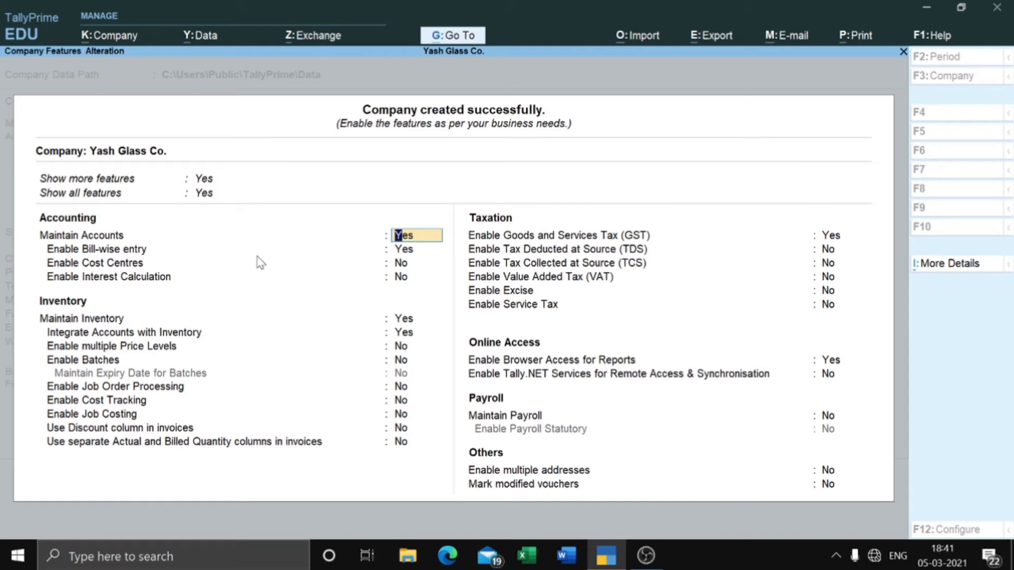
click(404, 249)
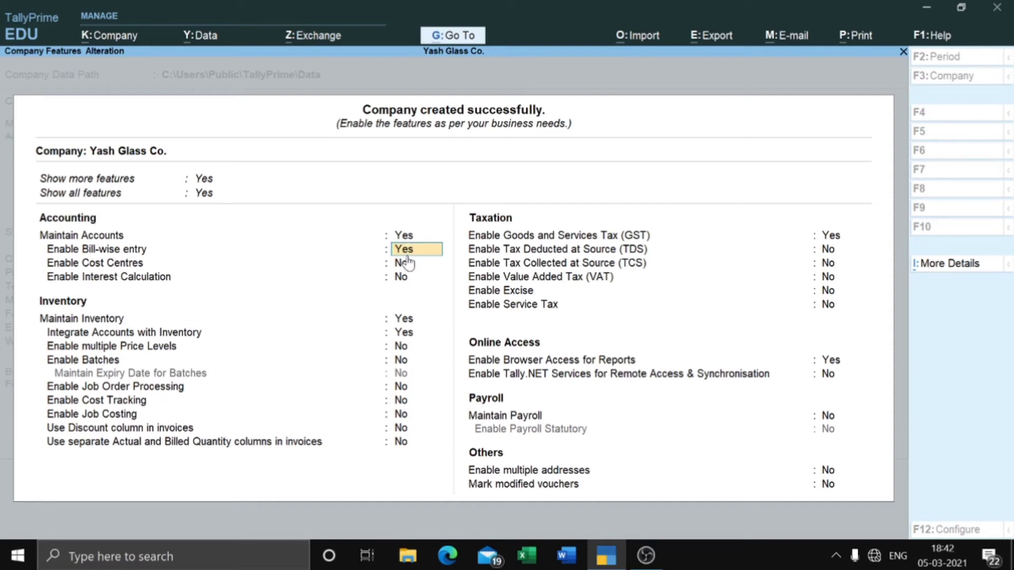
key(Return)
key(Return)
key(Return)
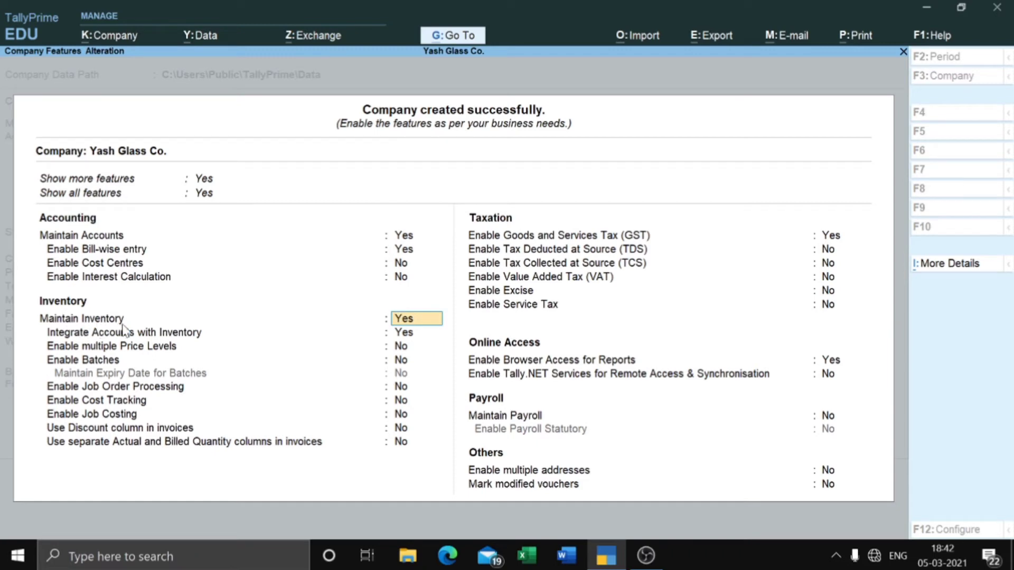
click(411, 332)
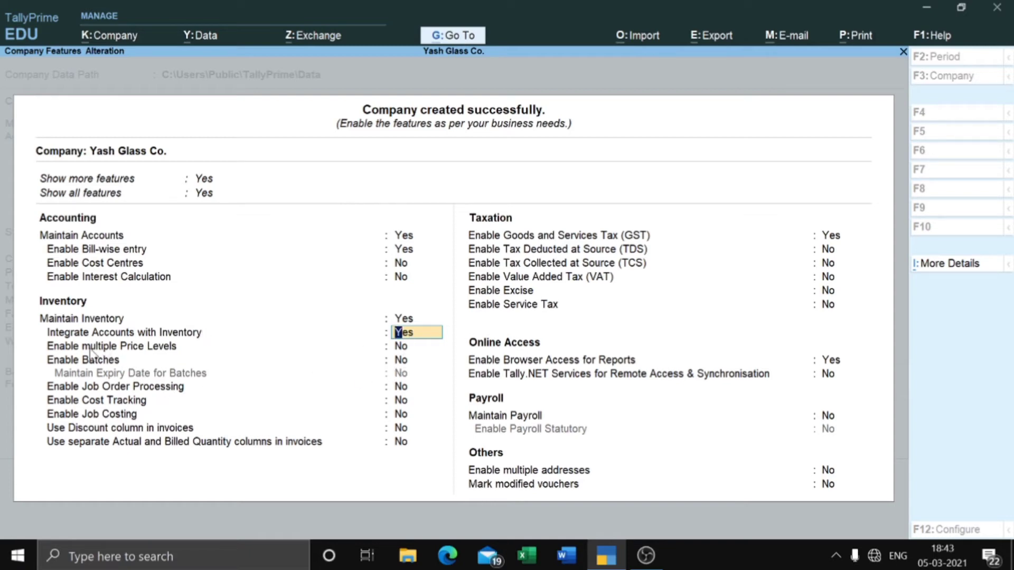
key(Return)
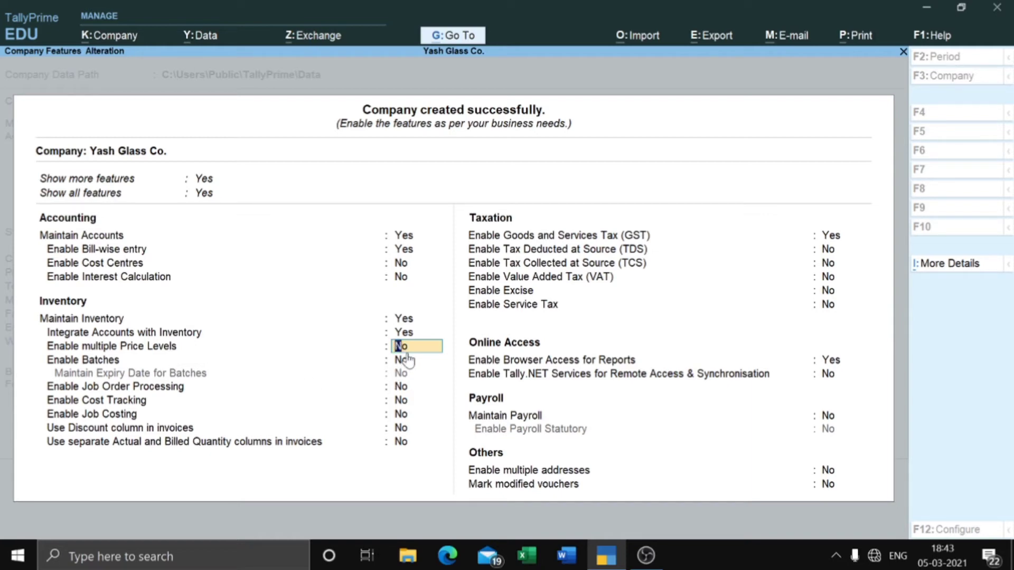
Step: Set Use Discount column and separate Actual and Billed Quantity columns to Yes
click(83, 361)
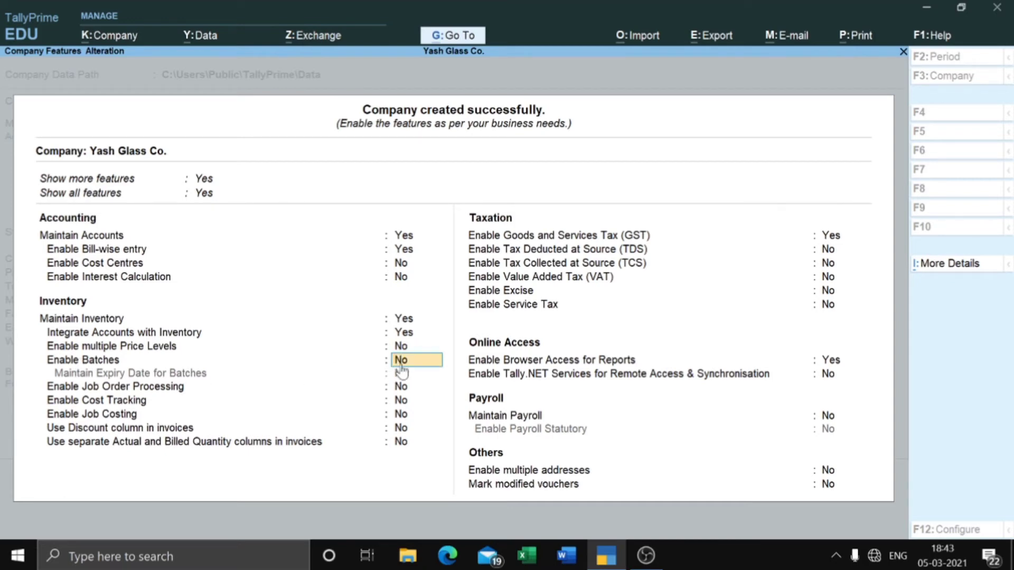
key(Return)
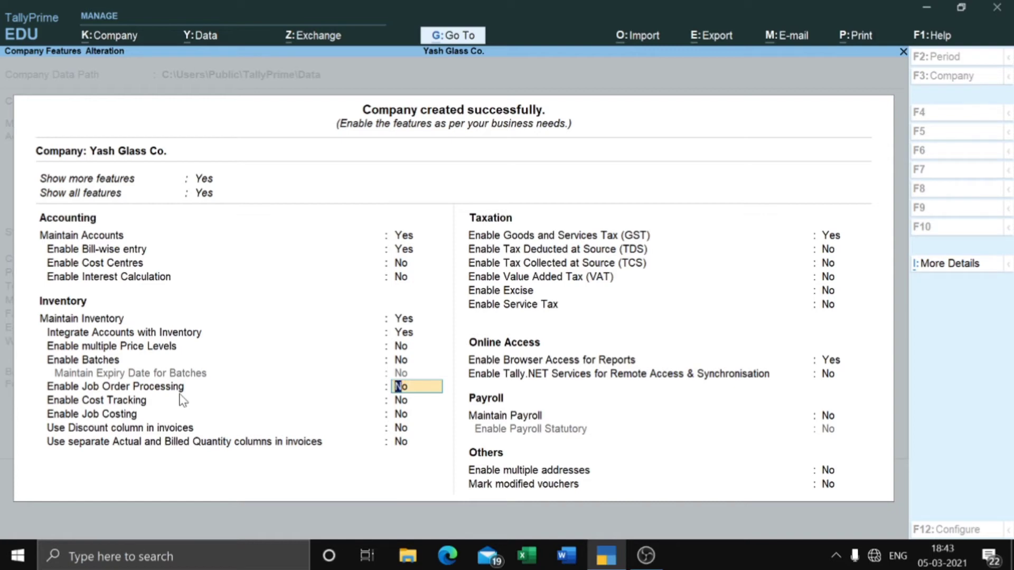
key(Return)
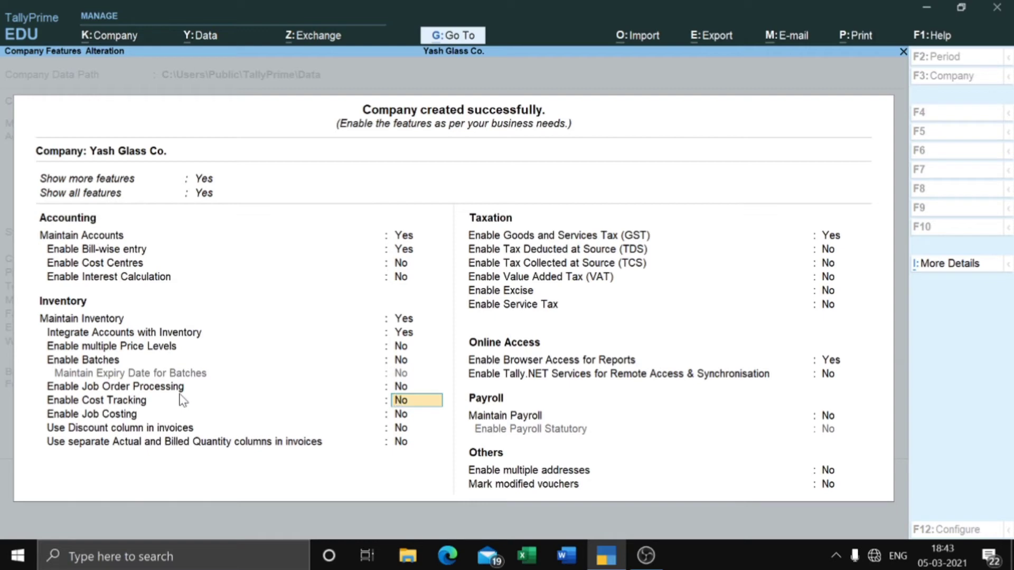
key(Return)
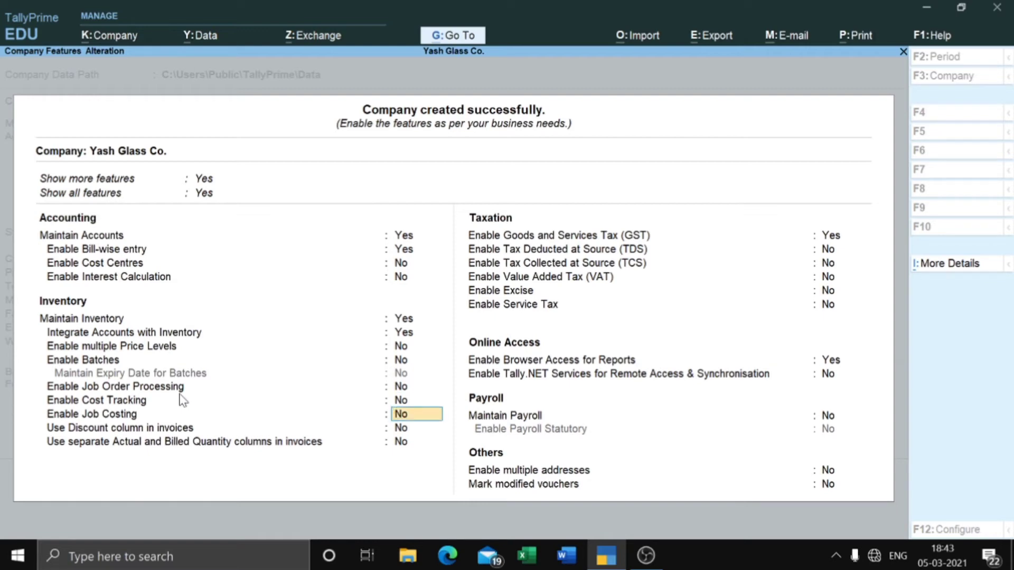
key(Return)
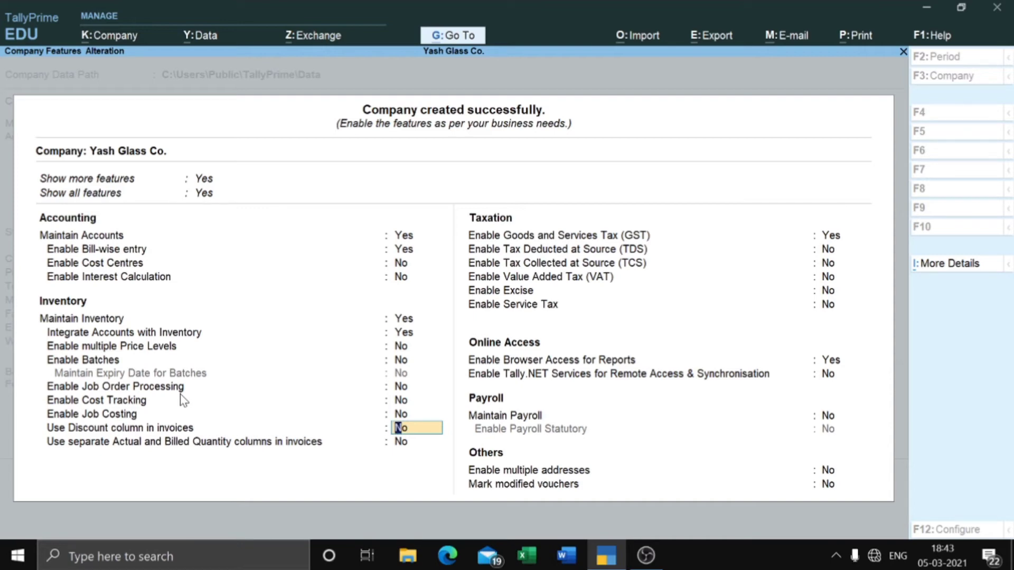
text(y)
key(Return)
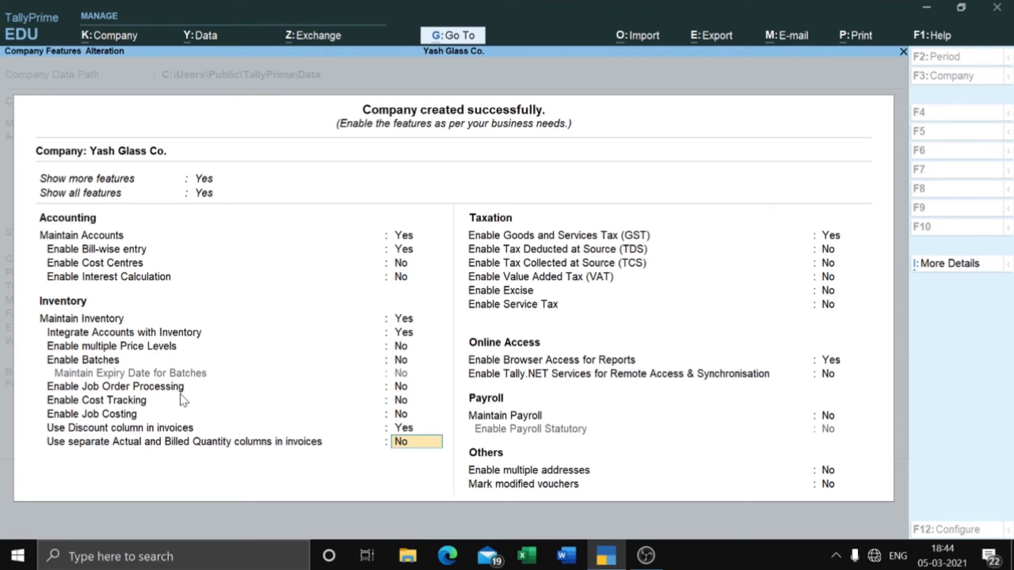
text(y)
key(Return)
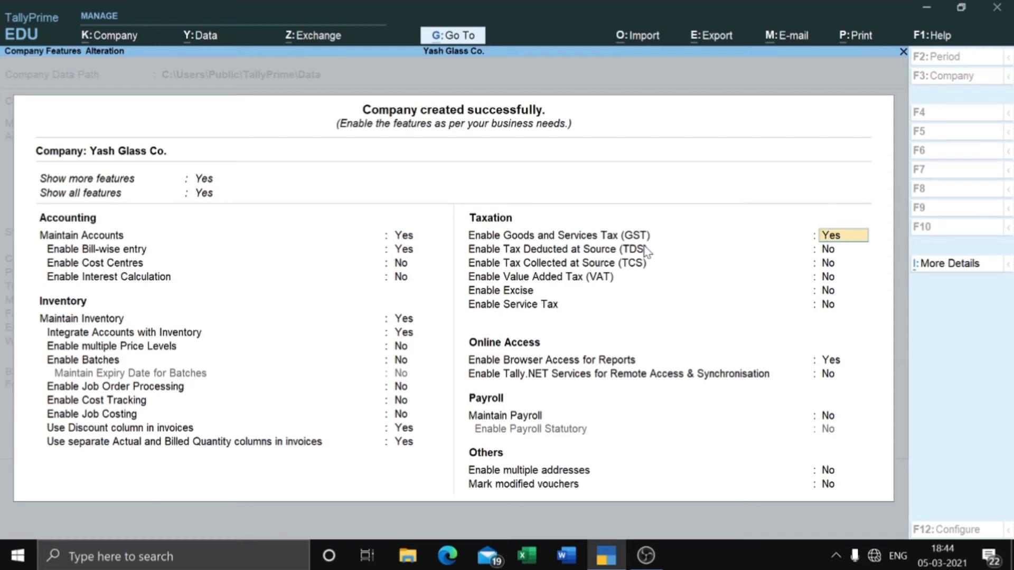
Step: Enter GST details with Uttar Pradesh as state and Regular registration, not other territory
key(Return)
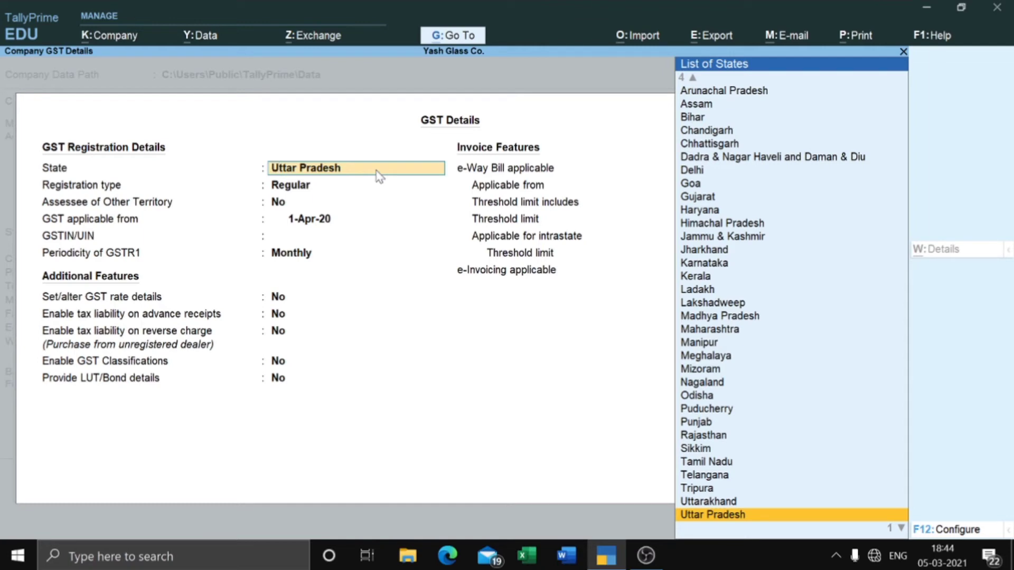
key(Return)
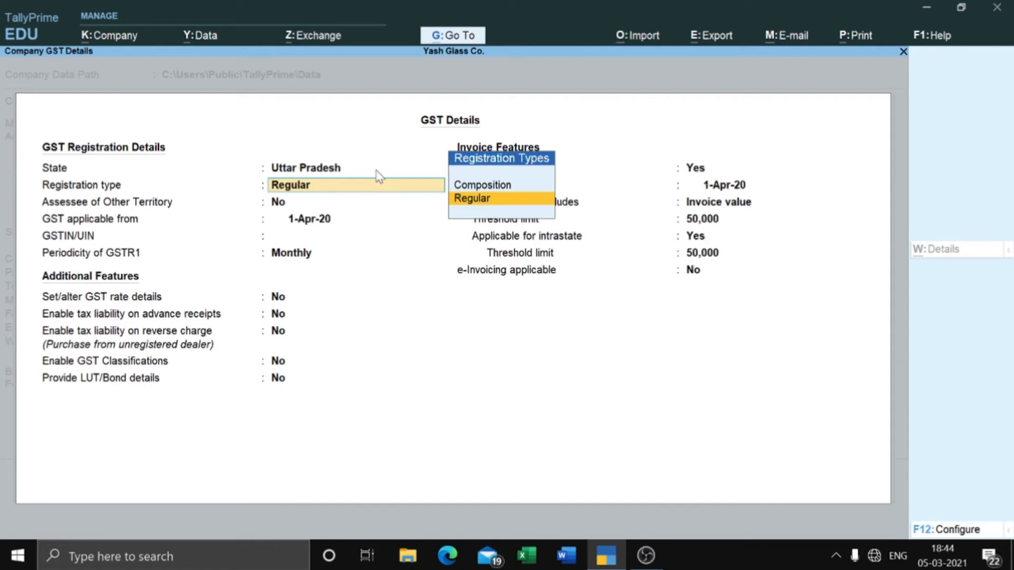
key(Return)
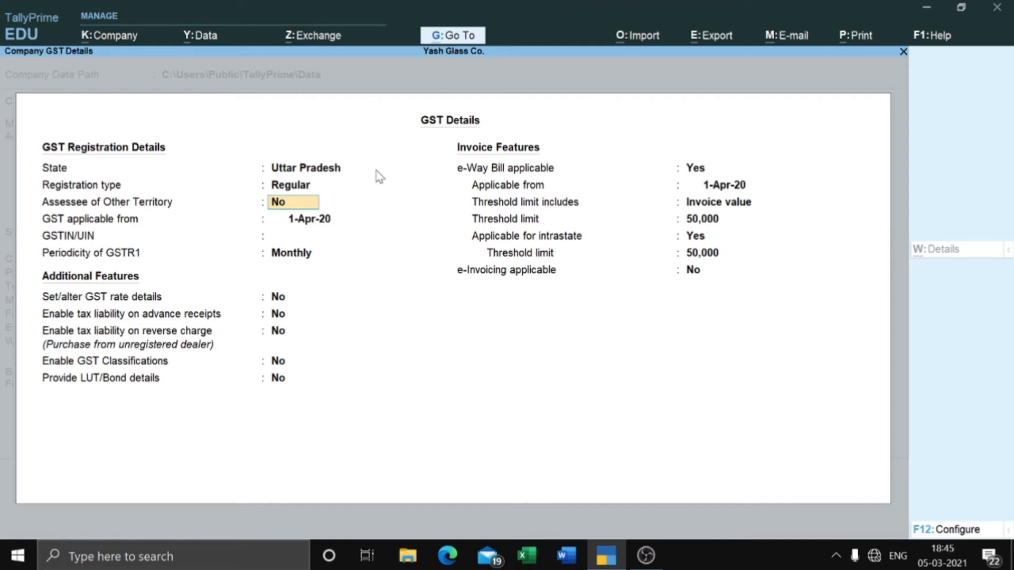
key(Return)
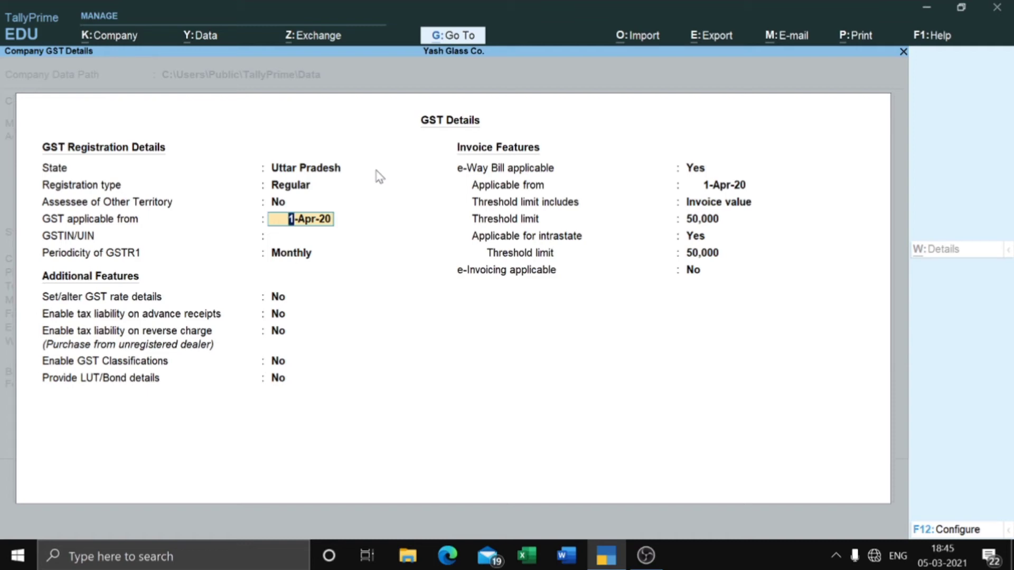
Step: Keep GST applicable from 1-Apr-20 and enter the company's GSTIN/UIN, correcting it after the warning
key(Return)
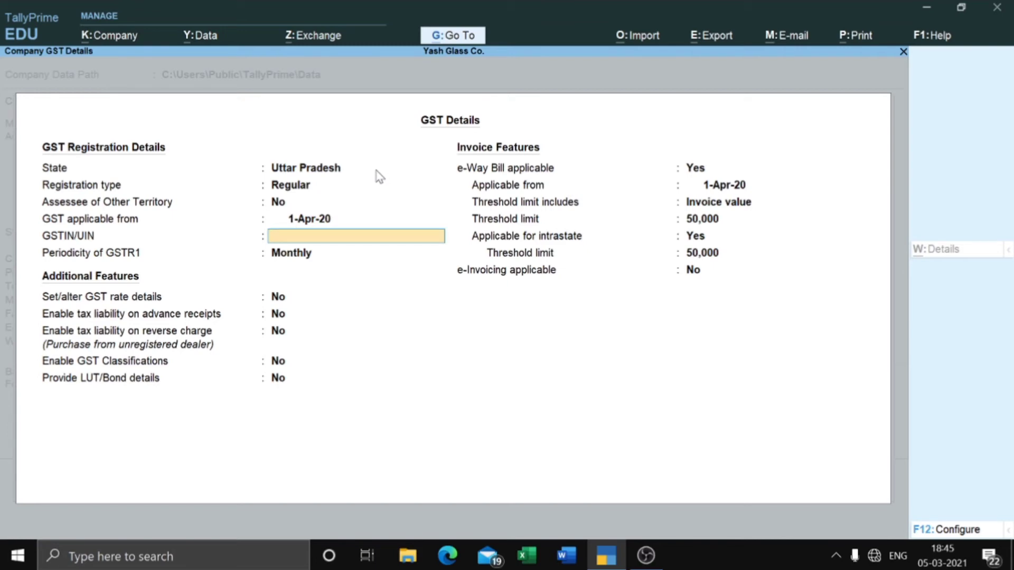
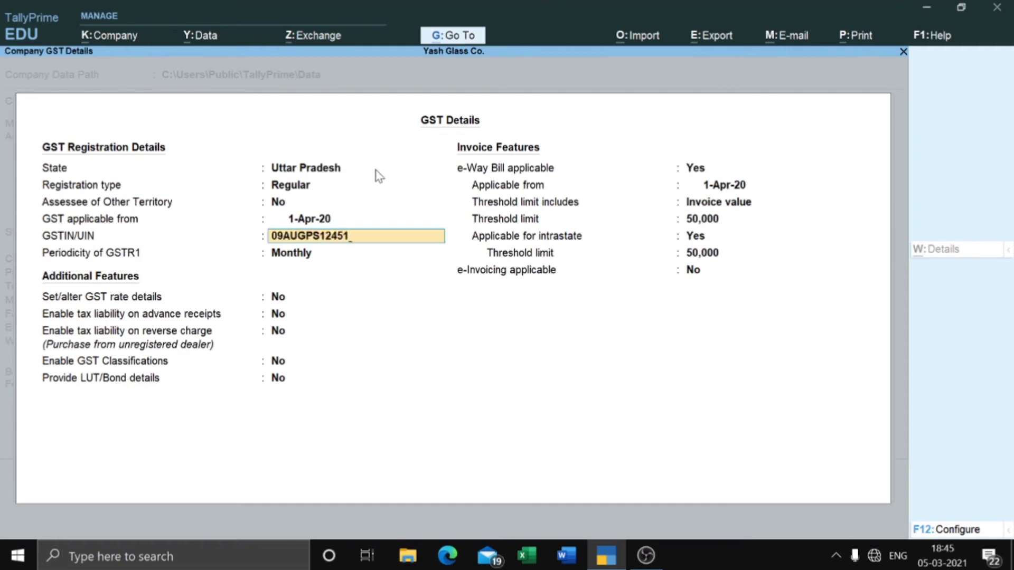
key(Return)
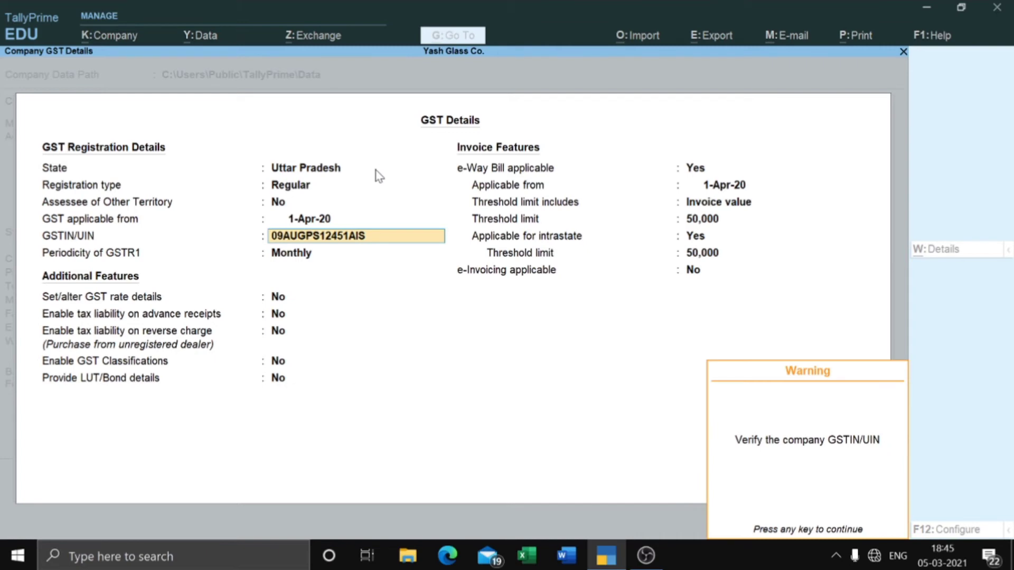
key(Return)
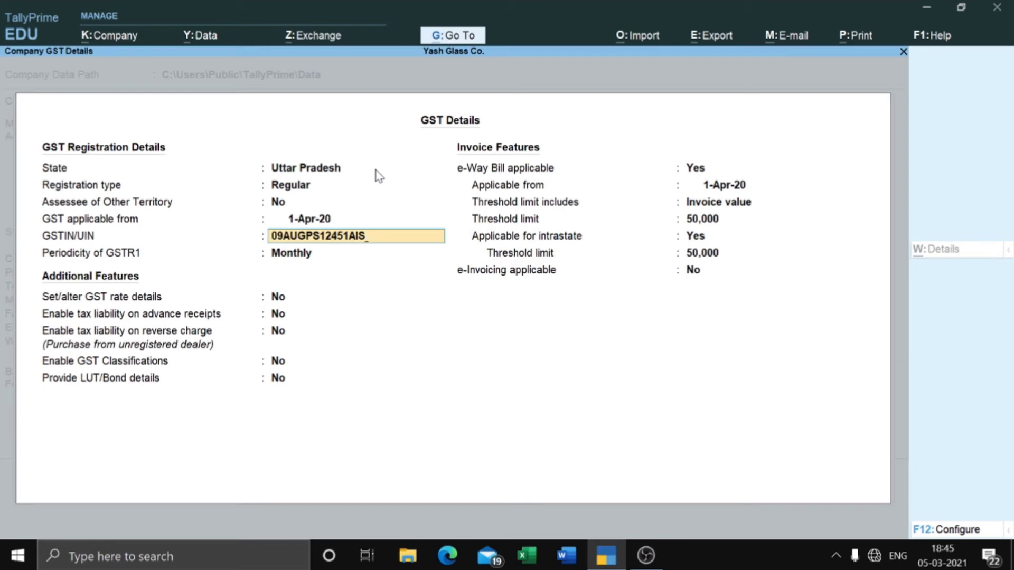
key(BackSpace)
key(BackSpace)
key(BackSpace)
key(BackSpace)
key(BackSpace)
text(**)
key(Return)
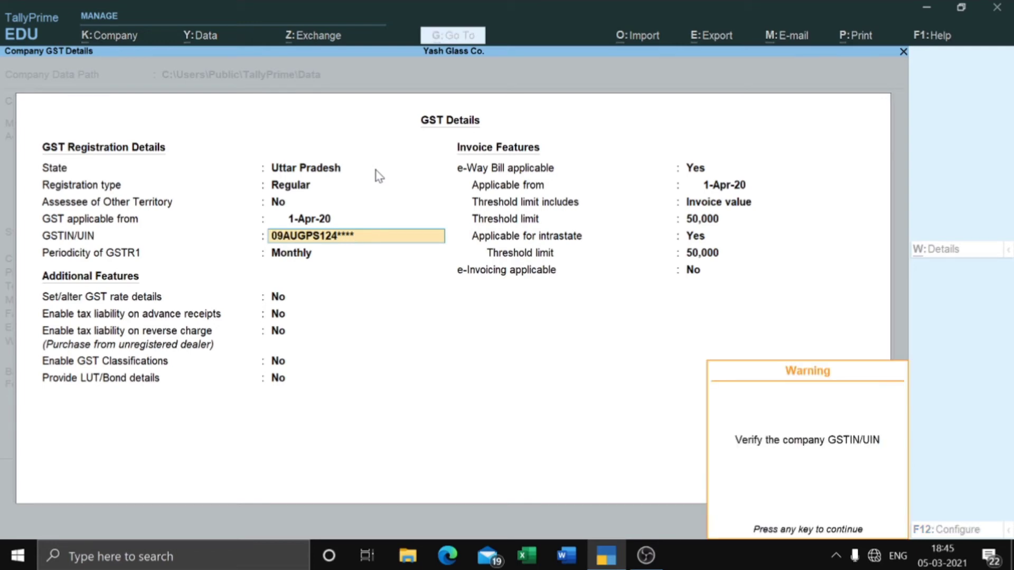
key(Return)
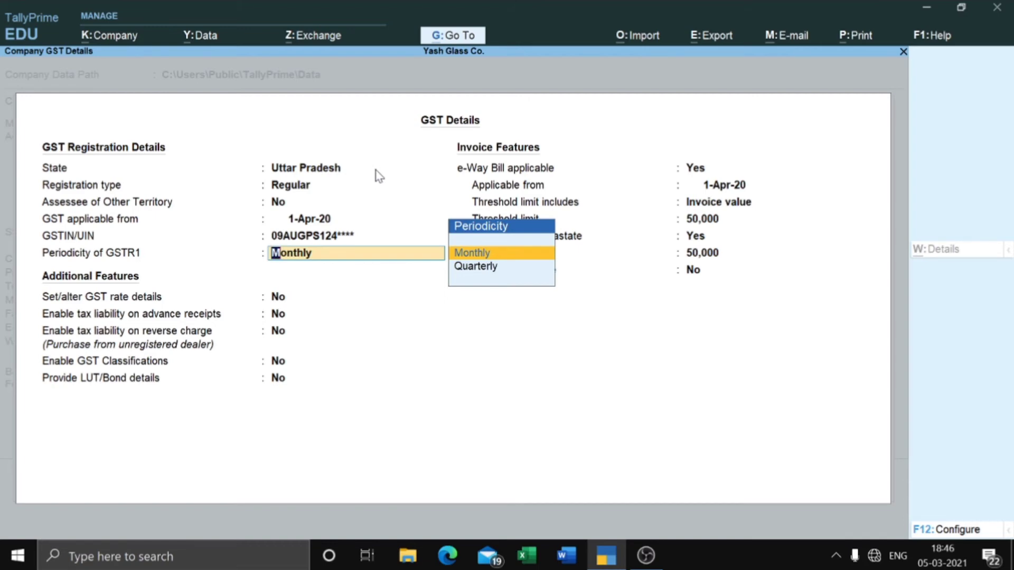
Step: Keep Monthly GSTR1 periodicity, enable reverse-charge tax liability and switch on GST rate details
key(Return)
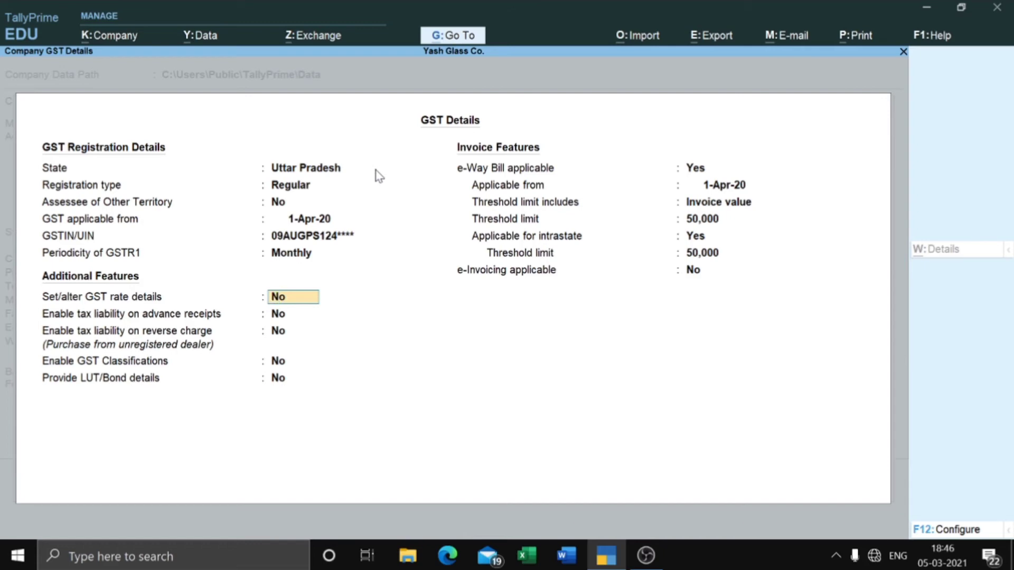
key(Return)
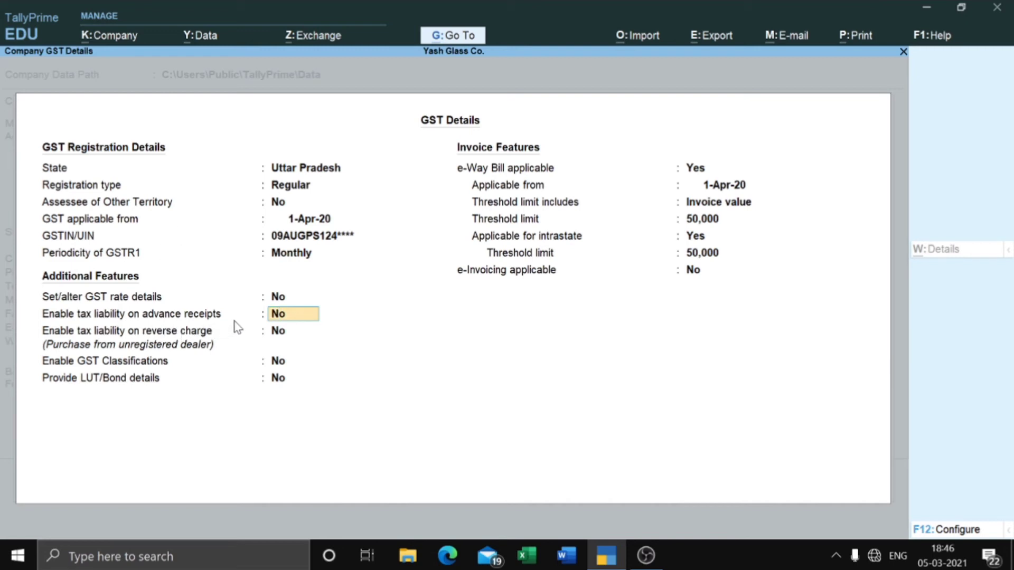
key(Return)
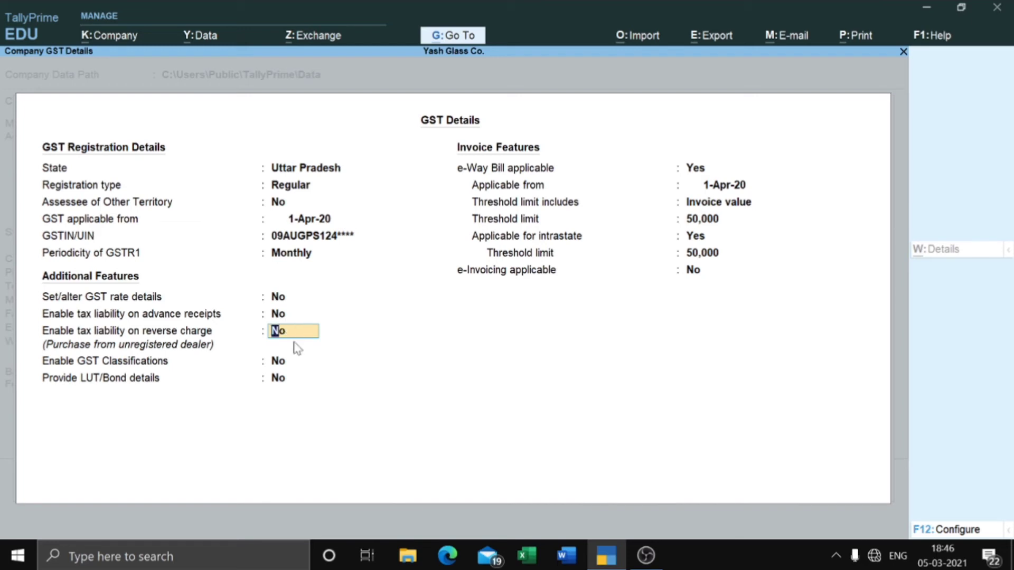
text(y)
key(Return)
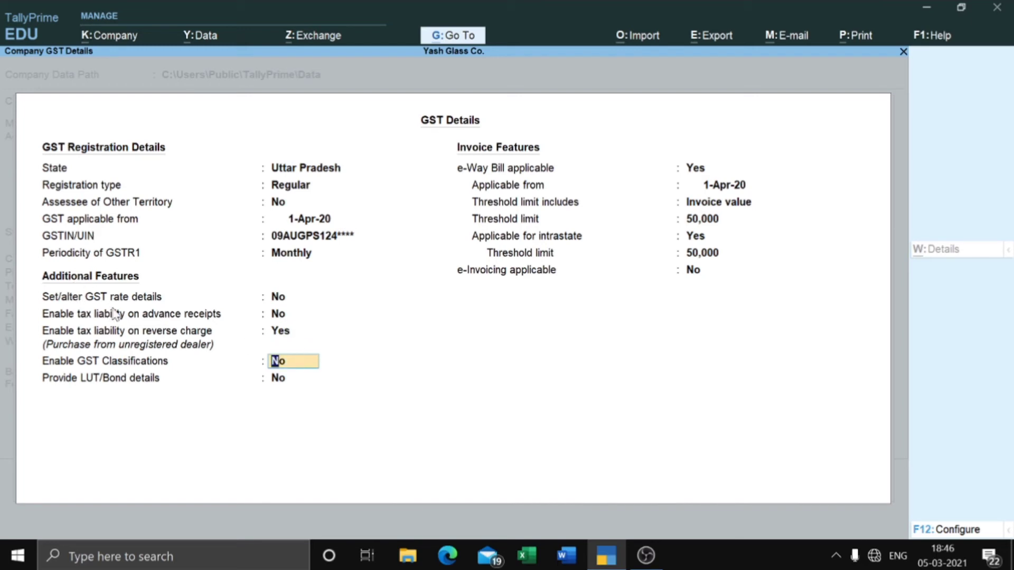
click(283, 297)
text(y)
key(Return)
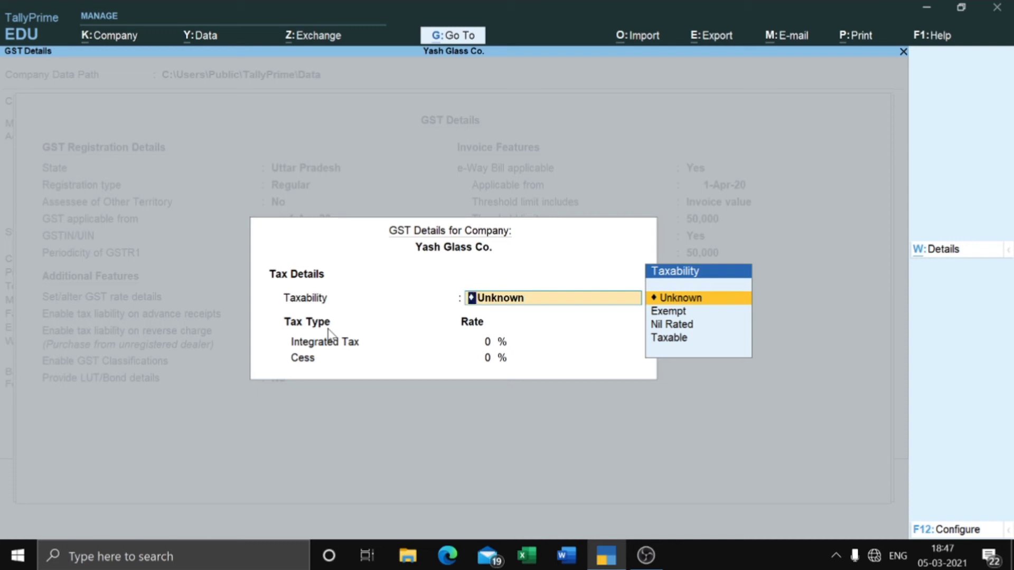
Step: Set taxability to Taxable with 18% Integrated Tax and accept the rate details
key(Down)
key(Down)
key(Down)
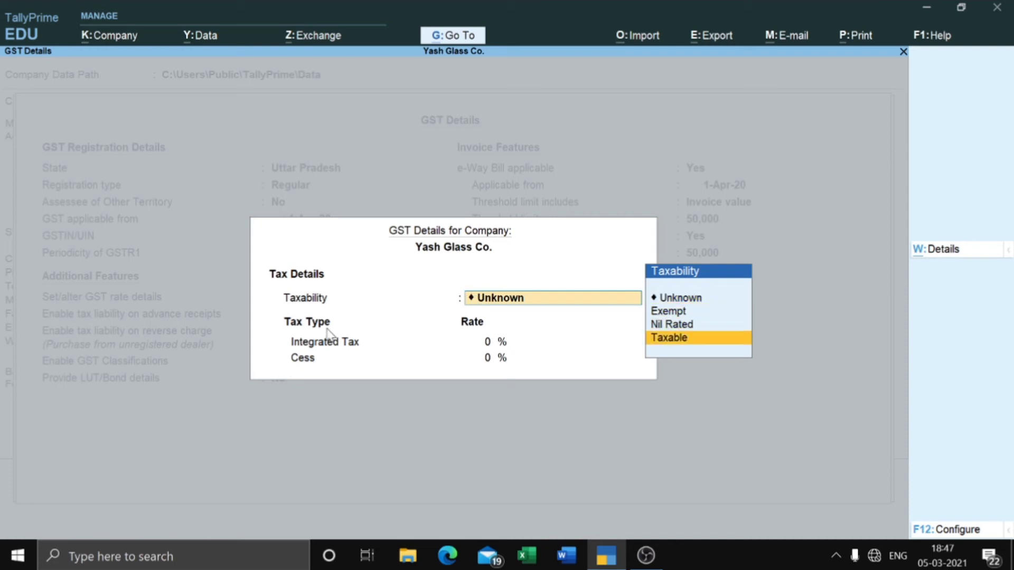
key(Up)
key(Up)
key(Up)
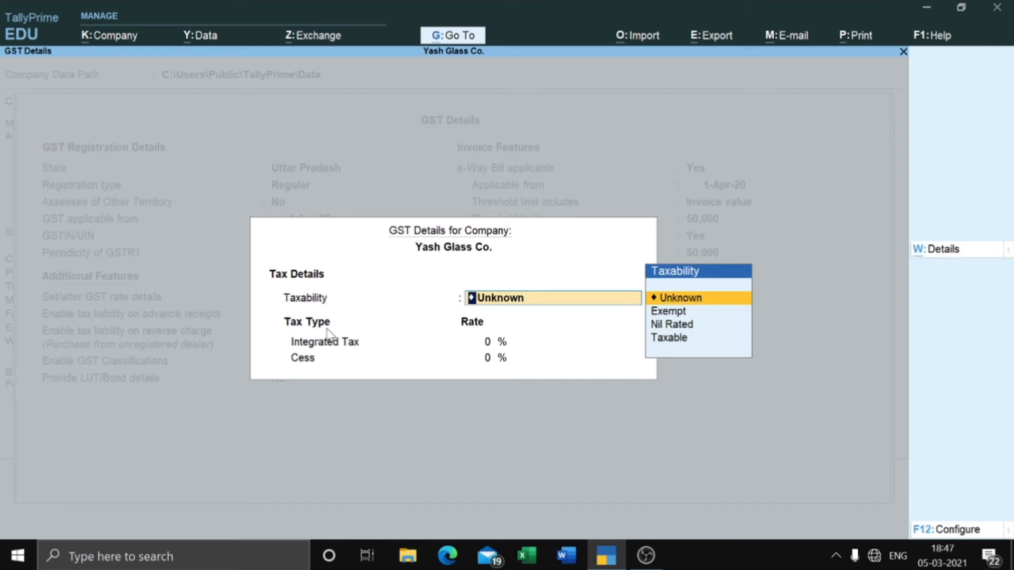
key(Down)
key(Down)
key(Down)
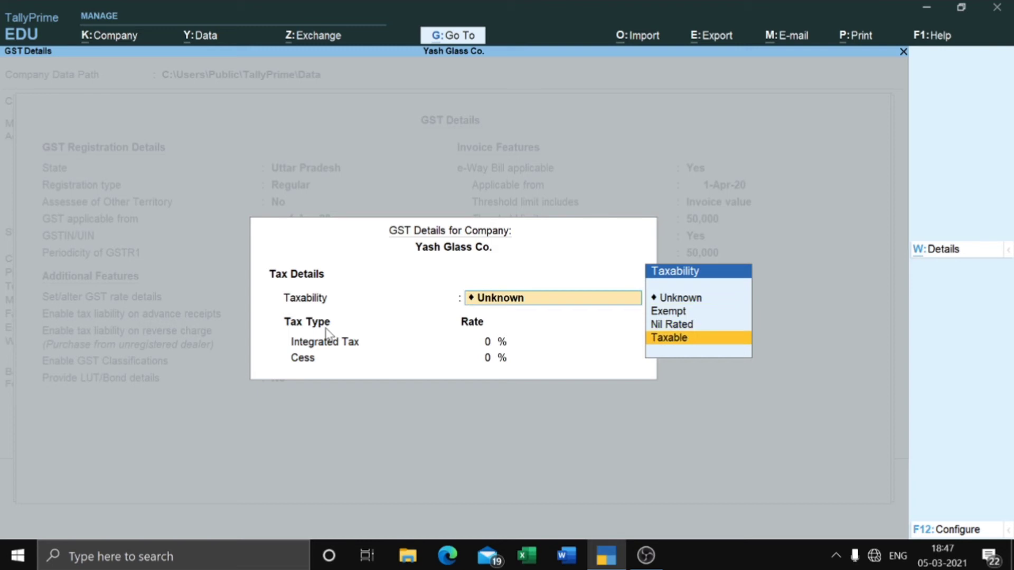
key(Return)
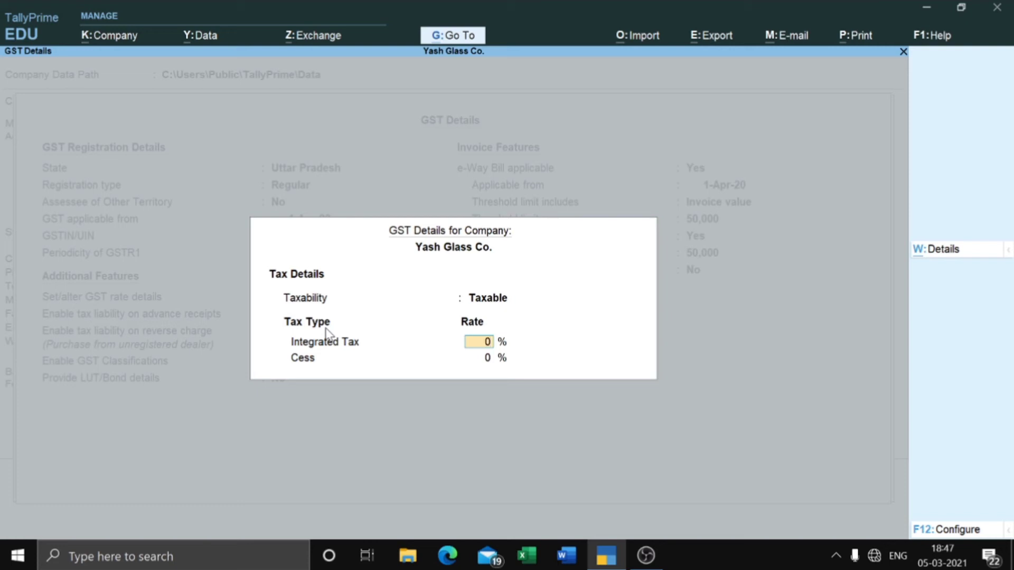
text(18)
key(Return)
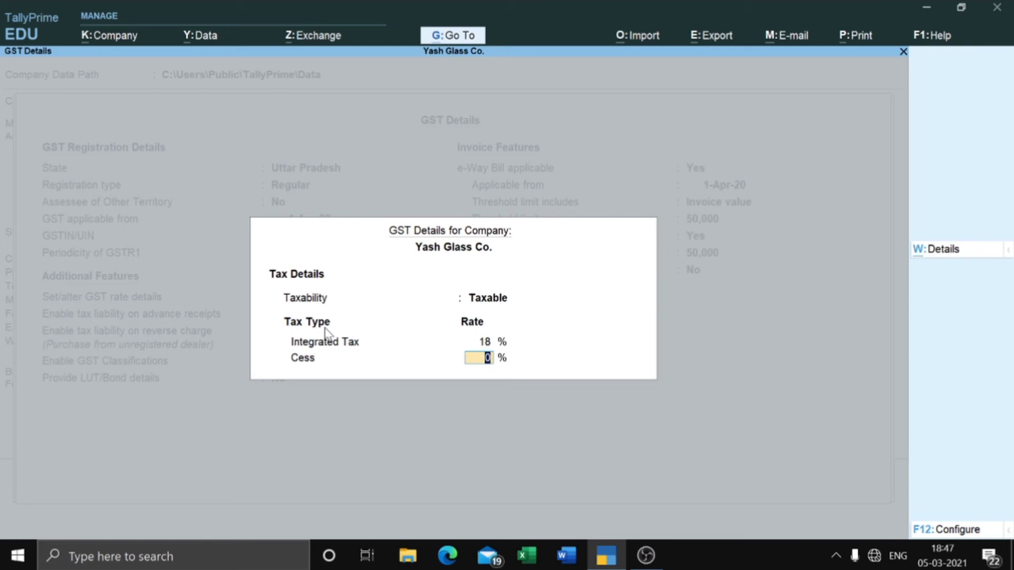
key(Return)
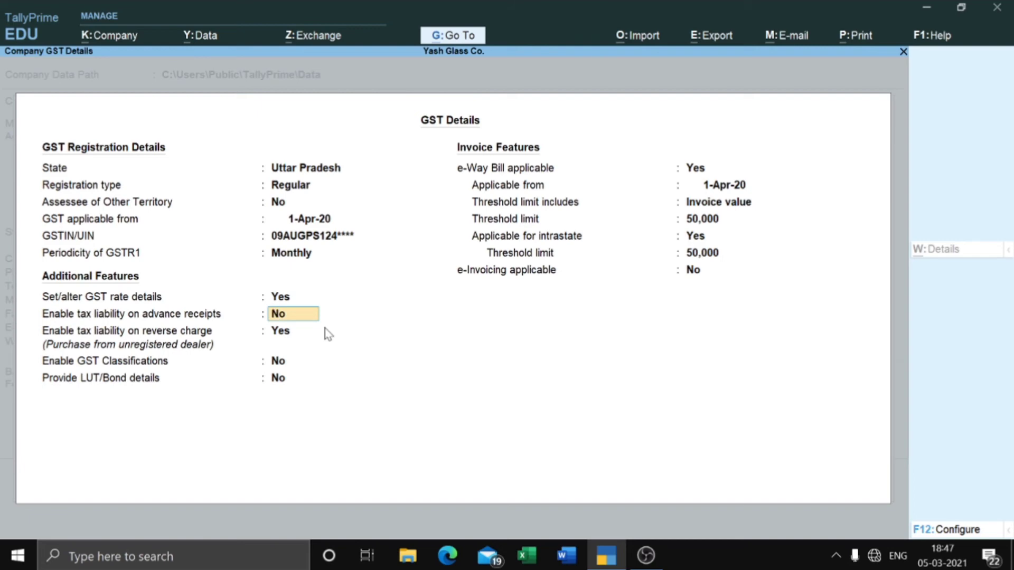
key(Return)
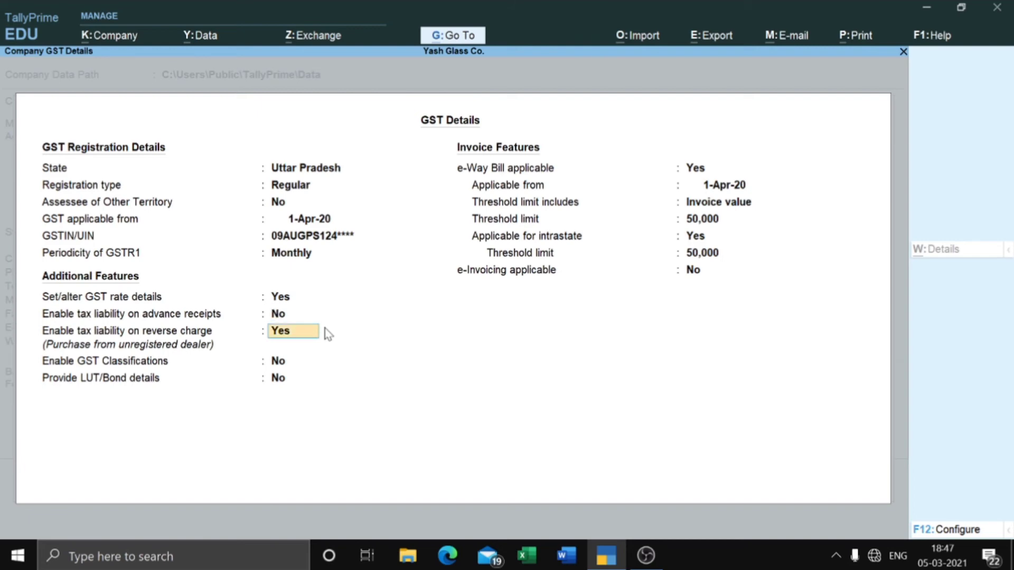
key(Return)
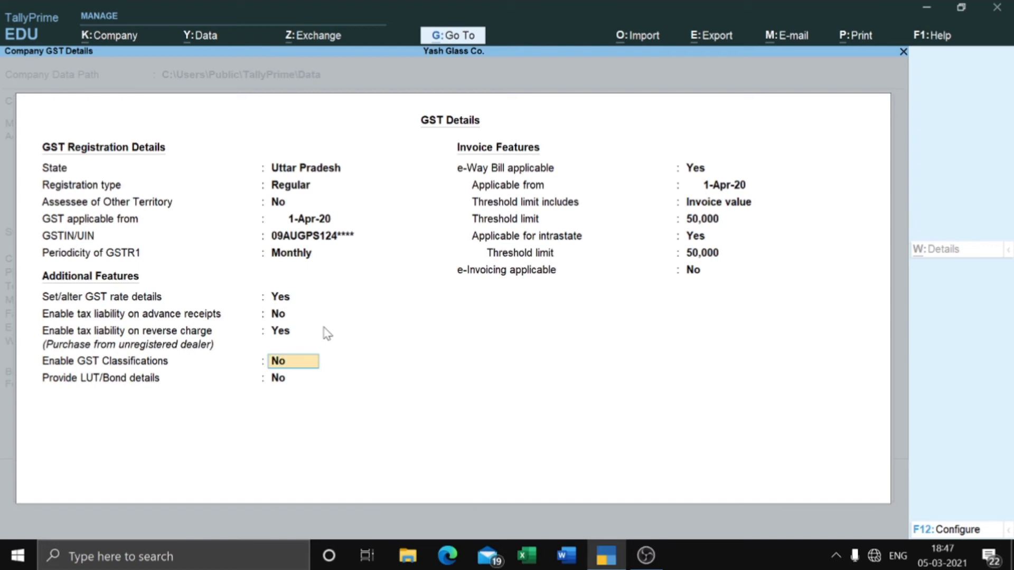
key(Return)
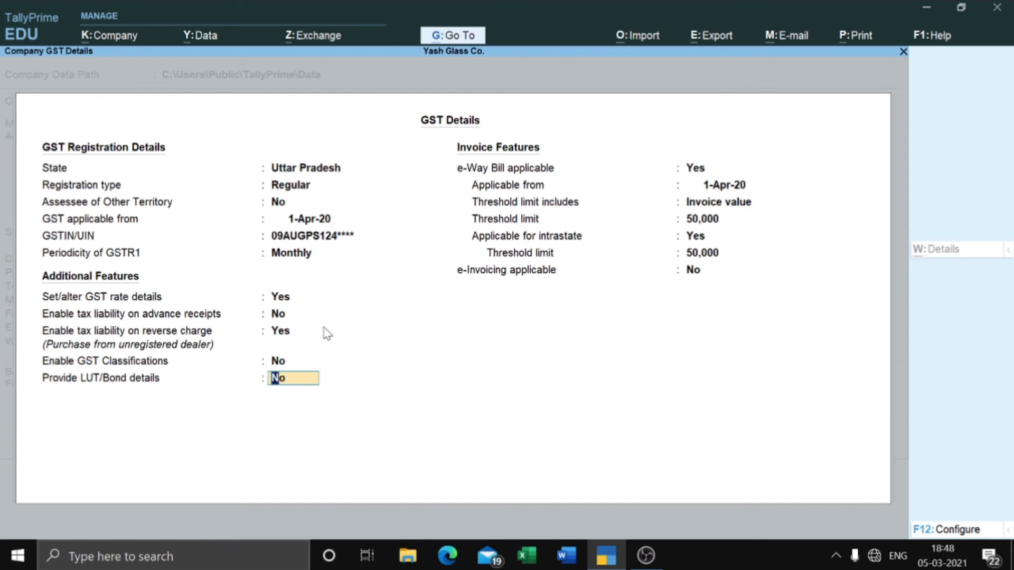
key(Return)
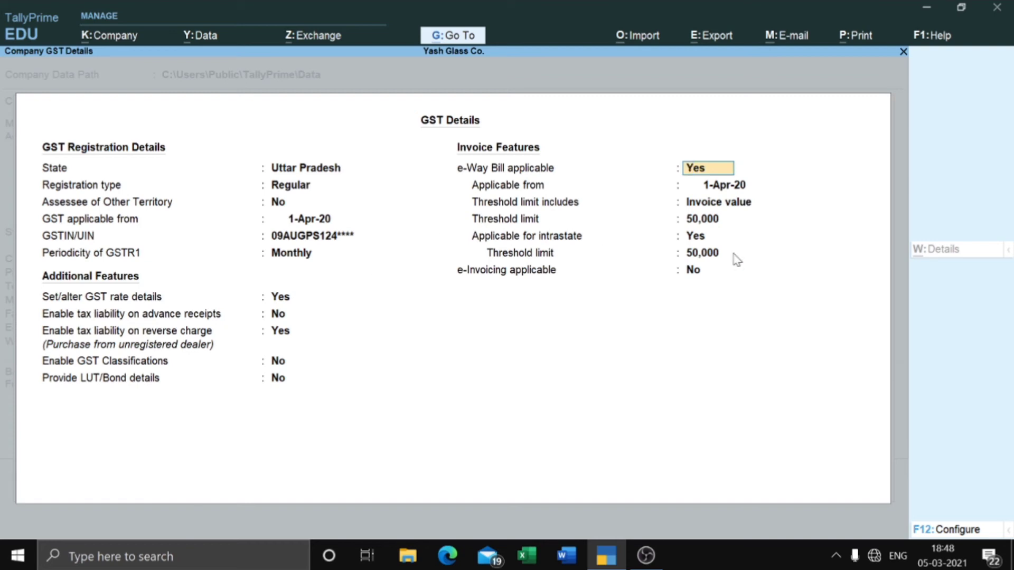
Step: Keep e-Way Bill from 1-Apr-20 with 50,000 thresholds, e-Invoicing off, and accept GST details
key(Return)
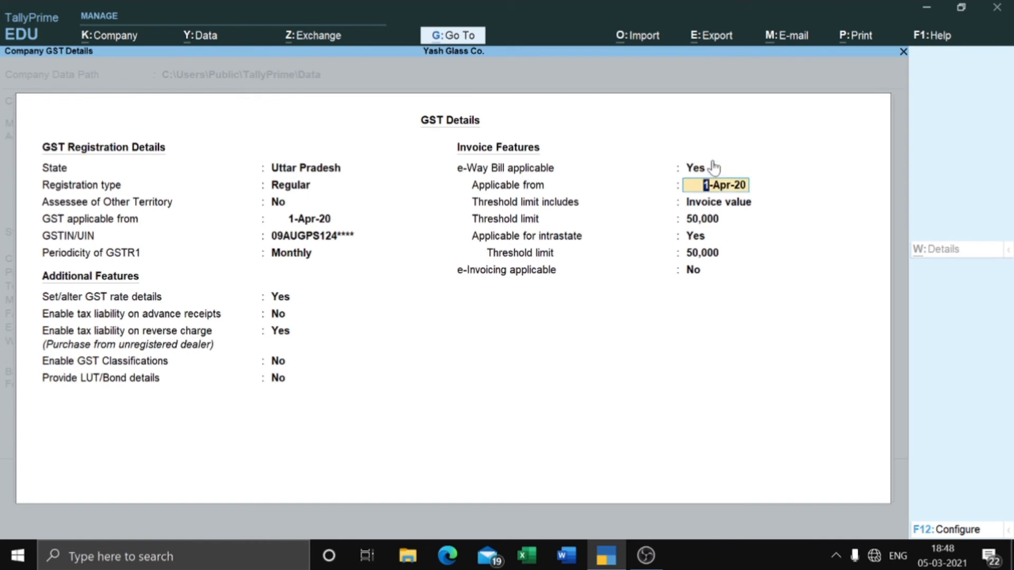
key(Return)
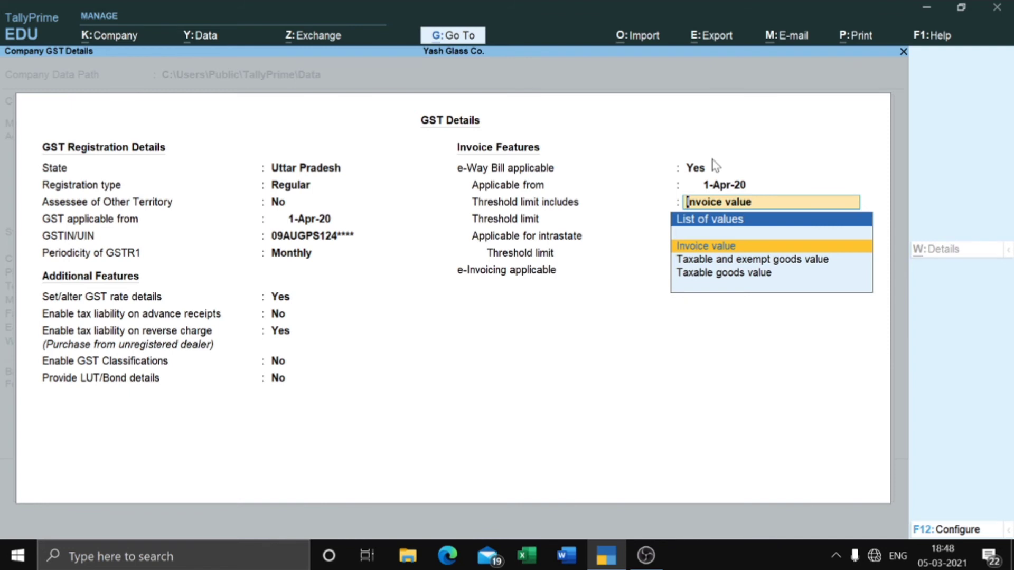
key(Return)
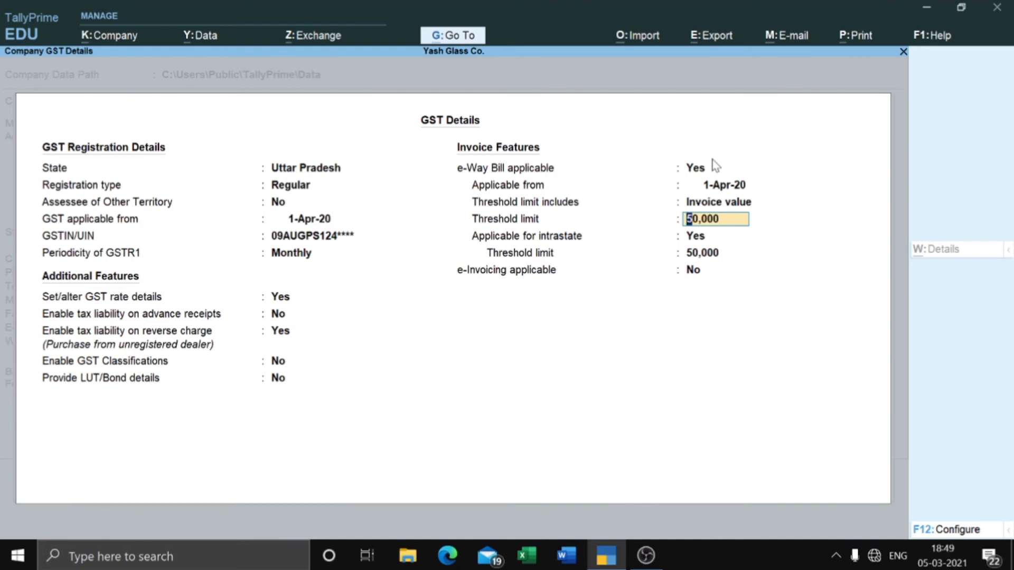
key(Return)
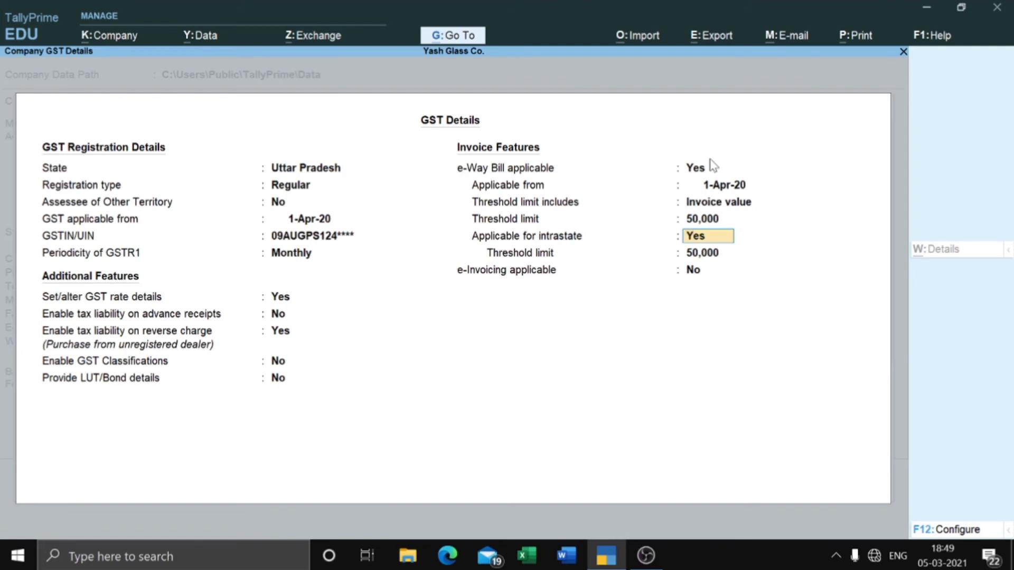
key(Return)
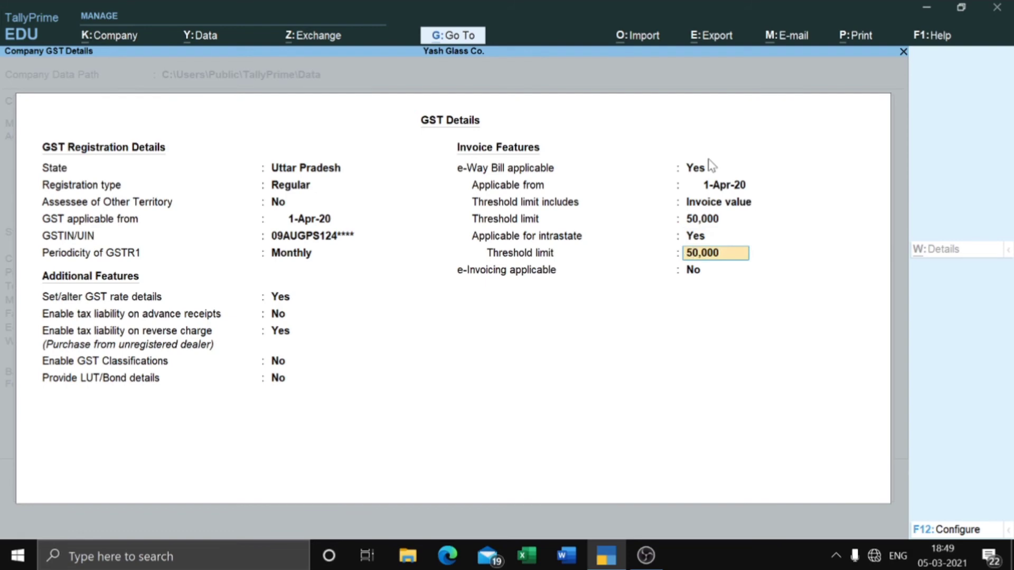
key(Return)
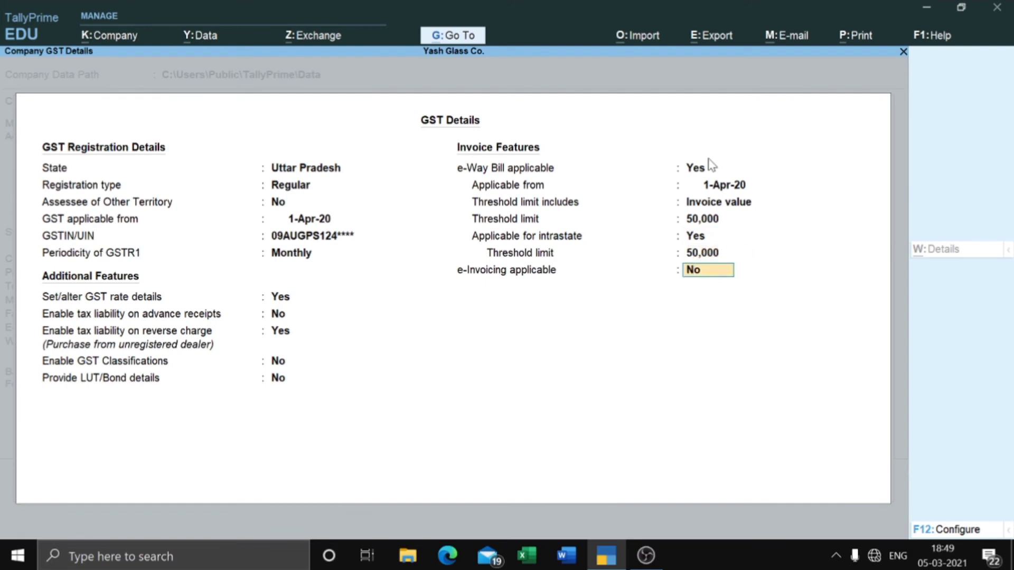
key(Return)
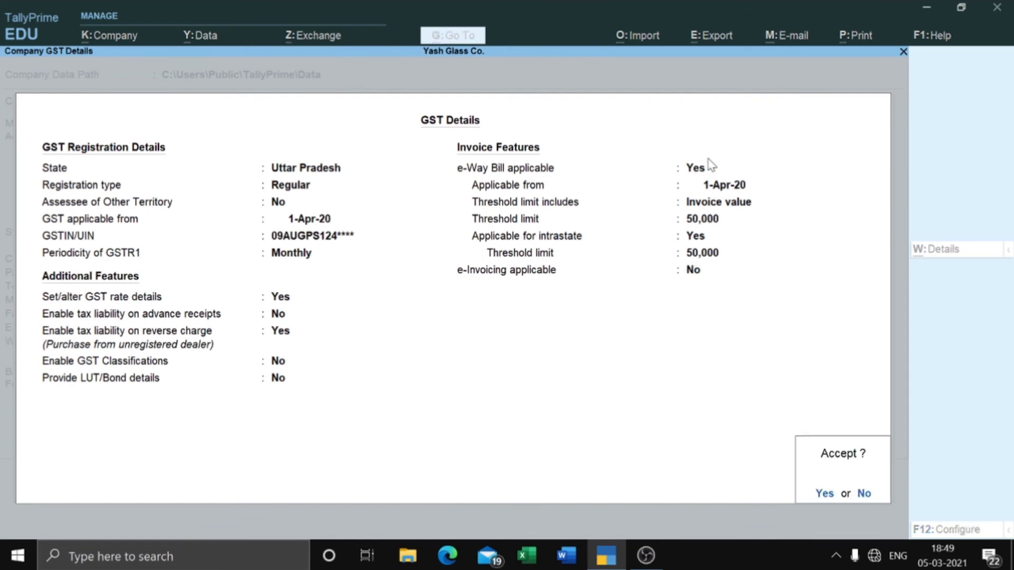
key(Return)
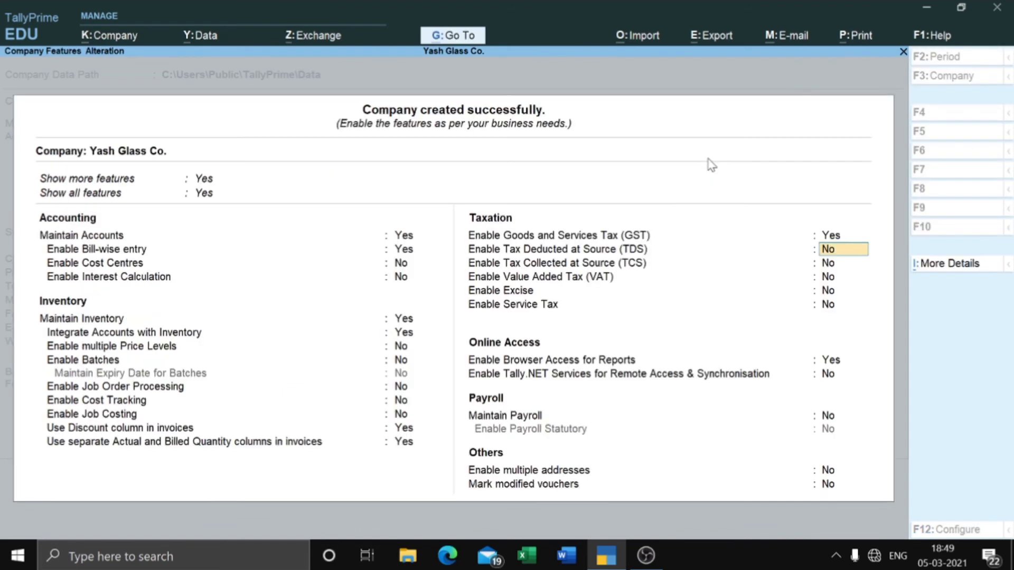
key(Return)
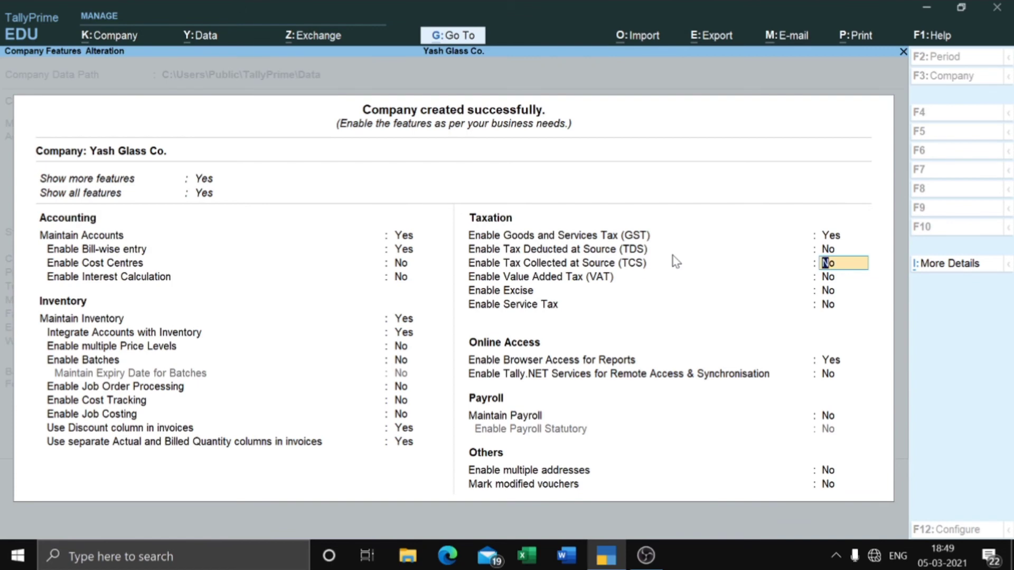
key(Up)
text(y)
Step: Turn on TDS with deductor type Company, leaving the TAN and branch/division details blank
key(Return)
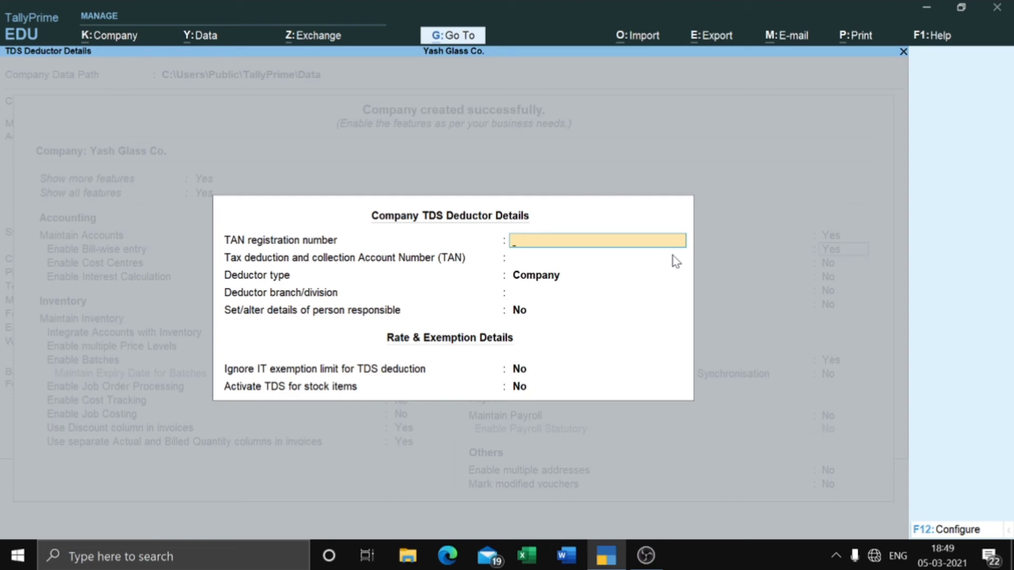
key(Return)
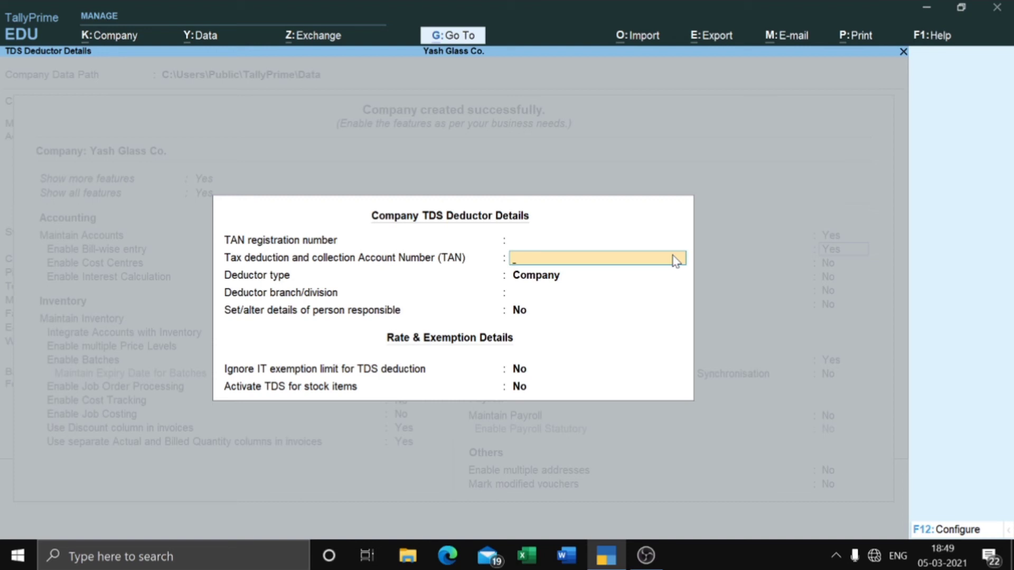
key(Return)
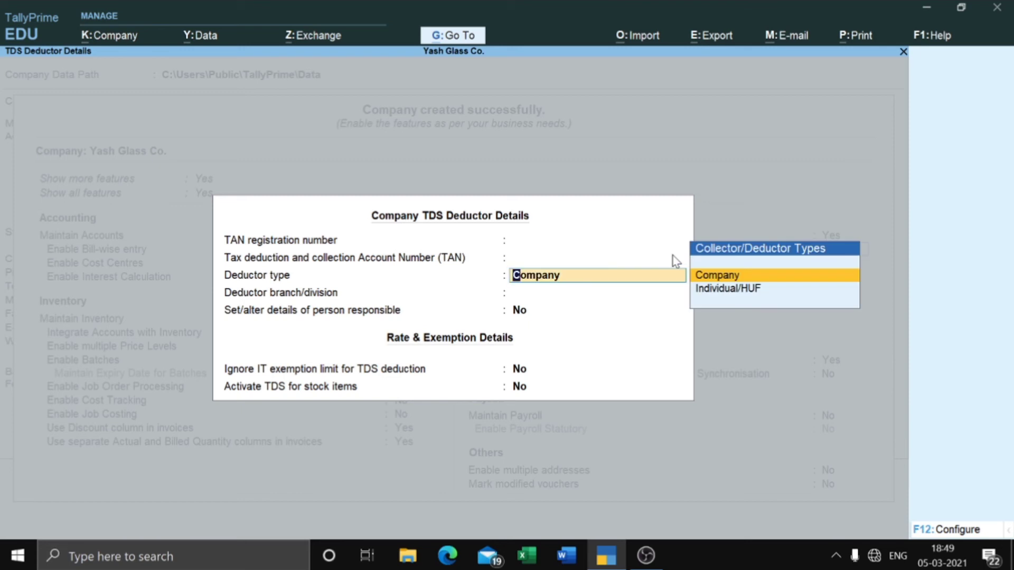
key(Return)
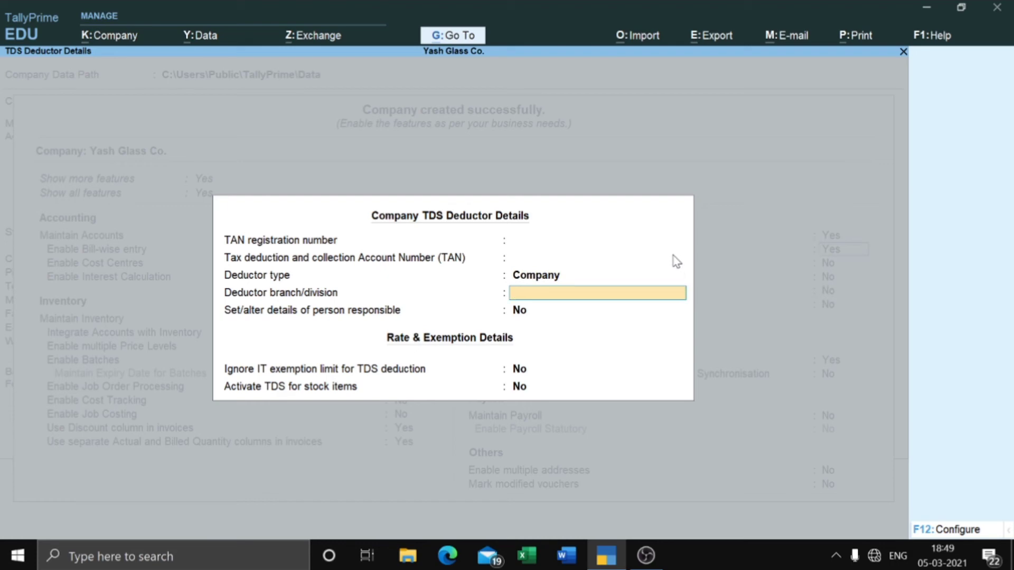
key(Return)
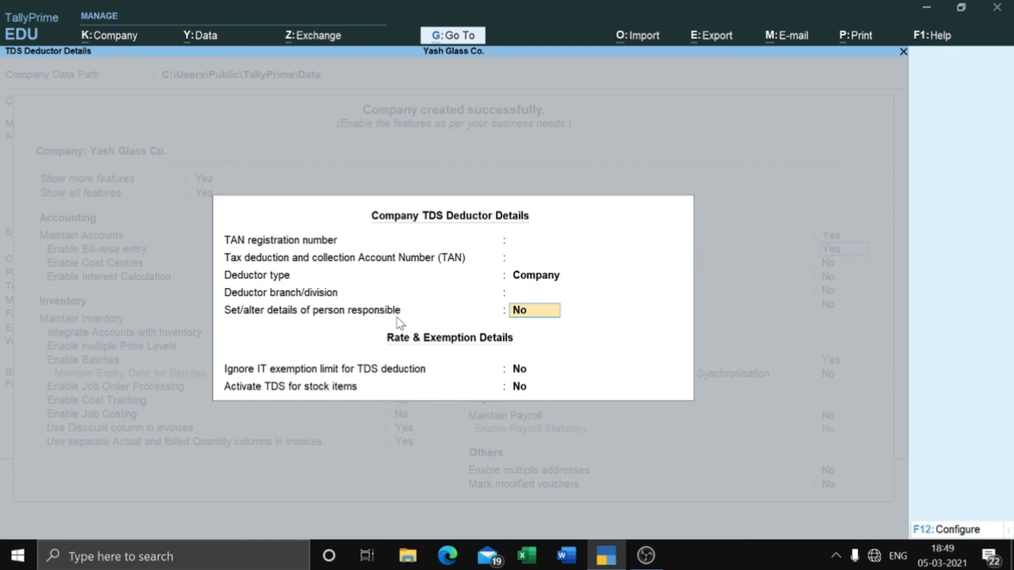
key(Return)
key(Return)
key(Return)
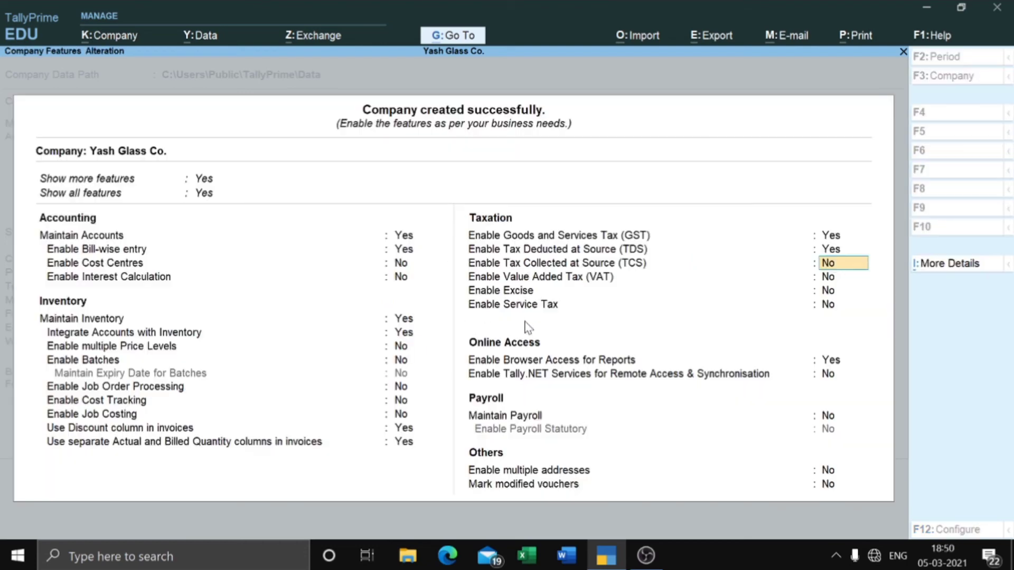
Step: Keep TCS, Excise, Service Tax and Tally.NET off, and set Maintain Payroll to Yes
key(Return)
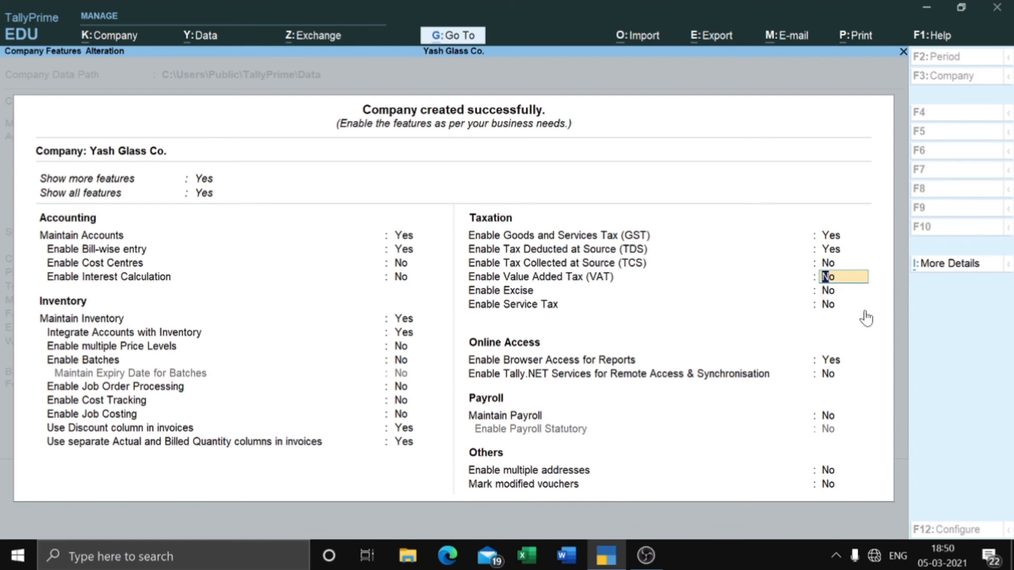
click(831, 296)
click(830, 302)
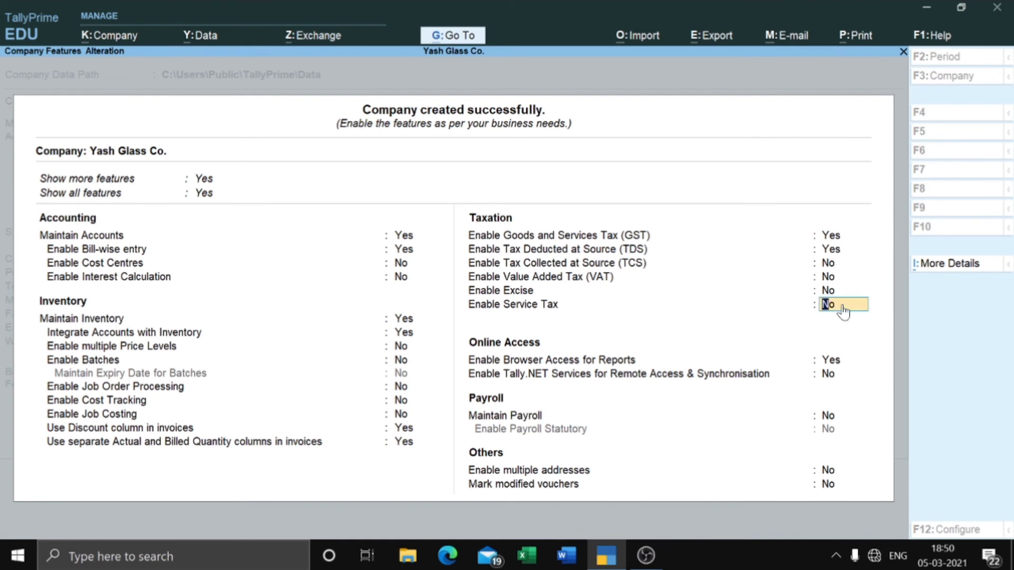
key(Return)
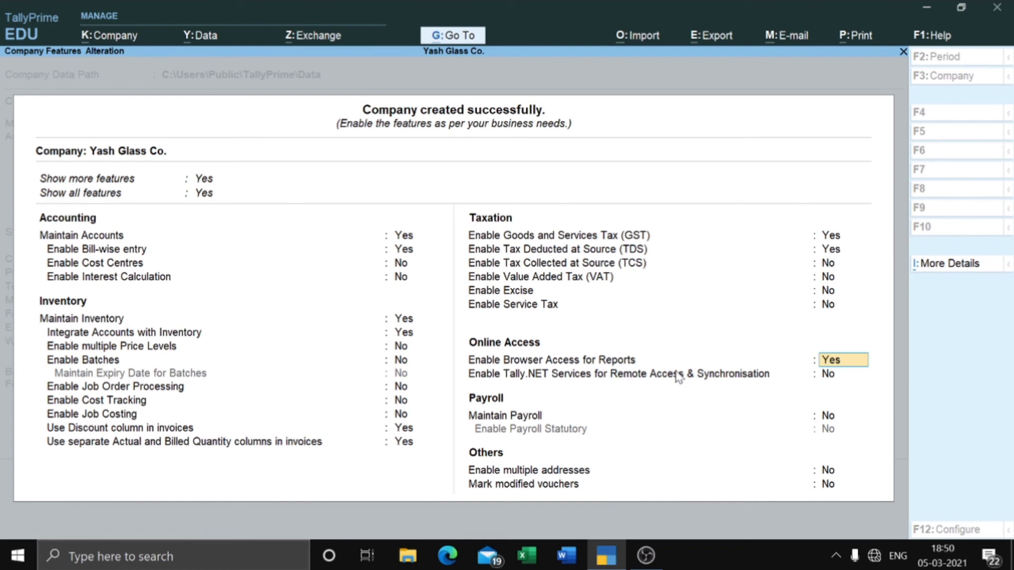
click(841, 373)
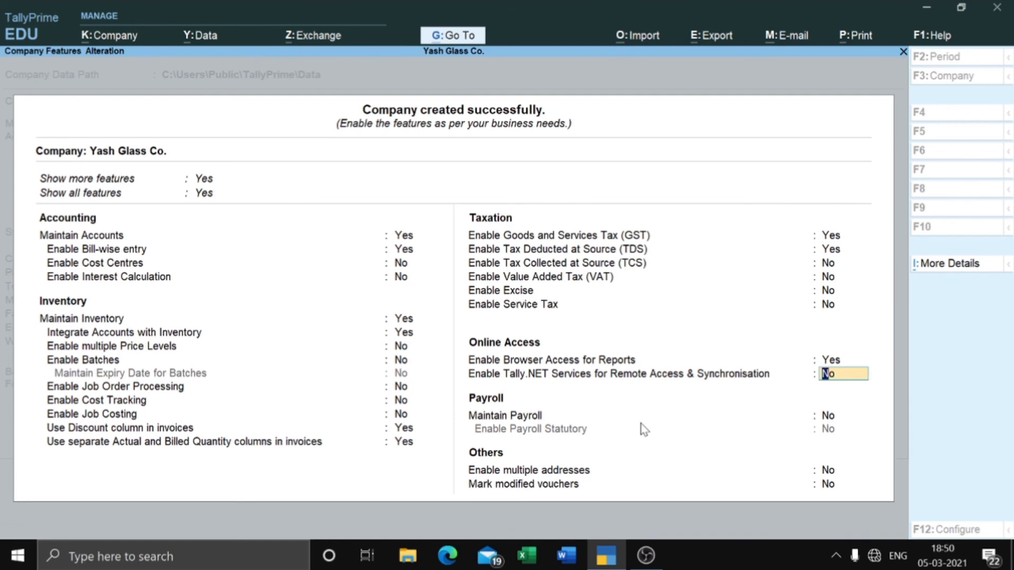
key(Return)
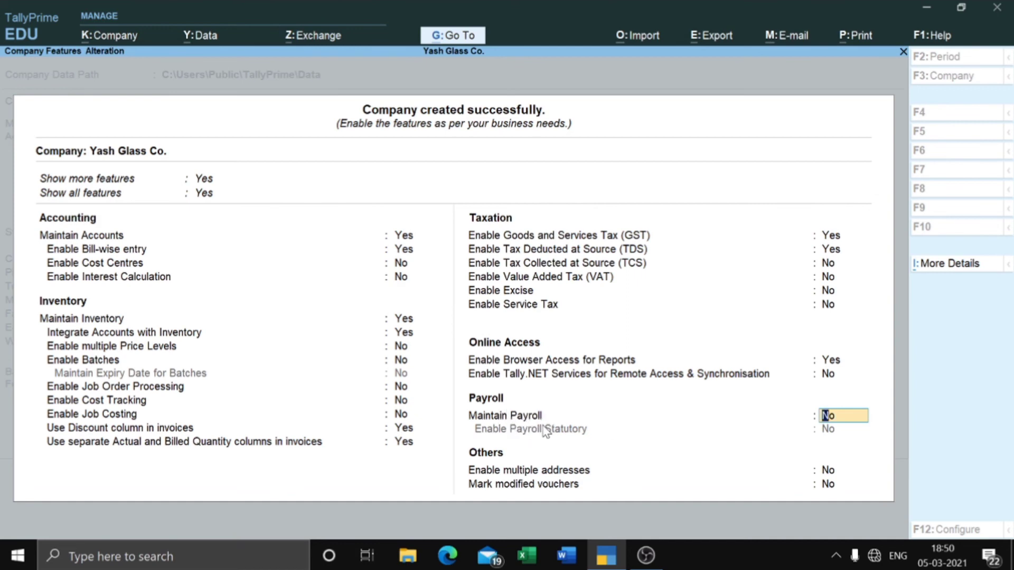
text(y)
key(Return)
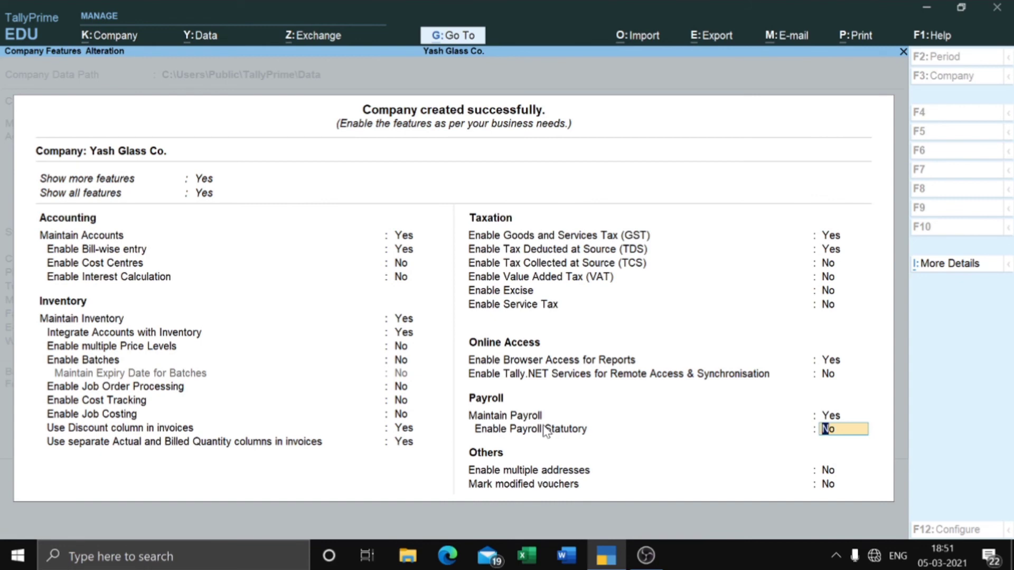
Step: Set Enable Payroll Statutory to Yes, leaving the PF and ESI codes and branch office blank
text(y)
key(Return)
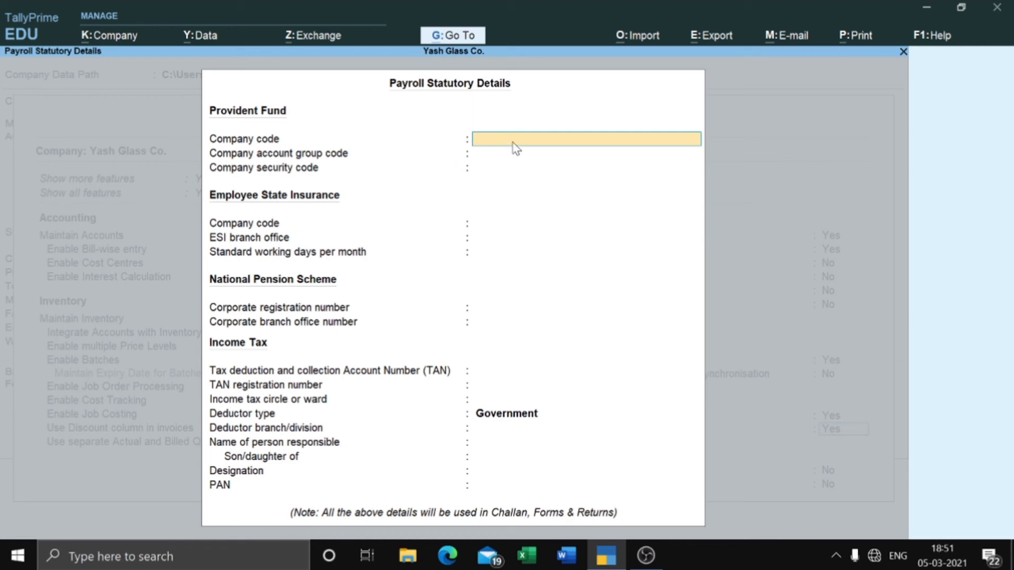
key(Return)
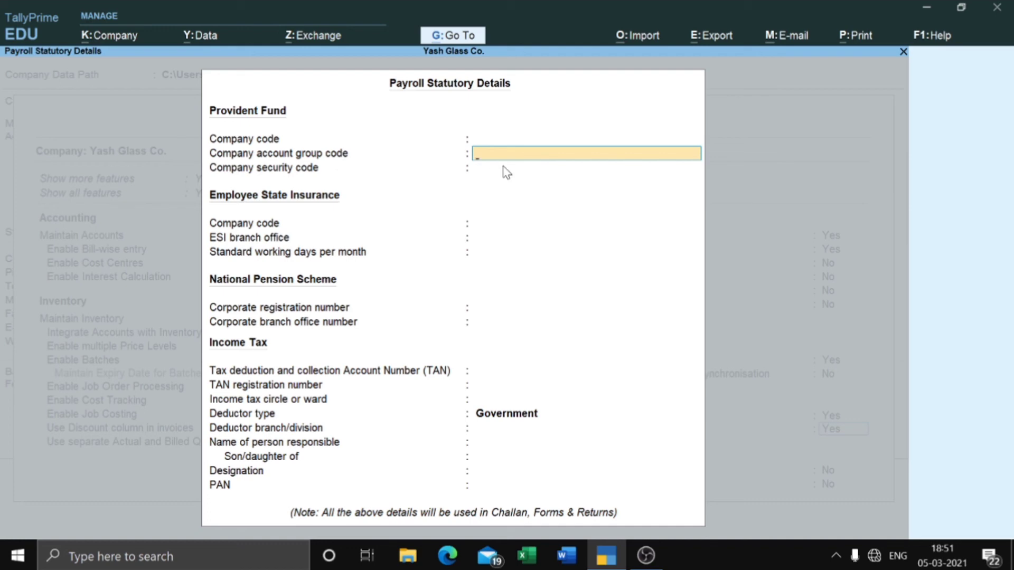
key(Return)
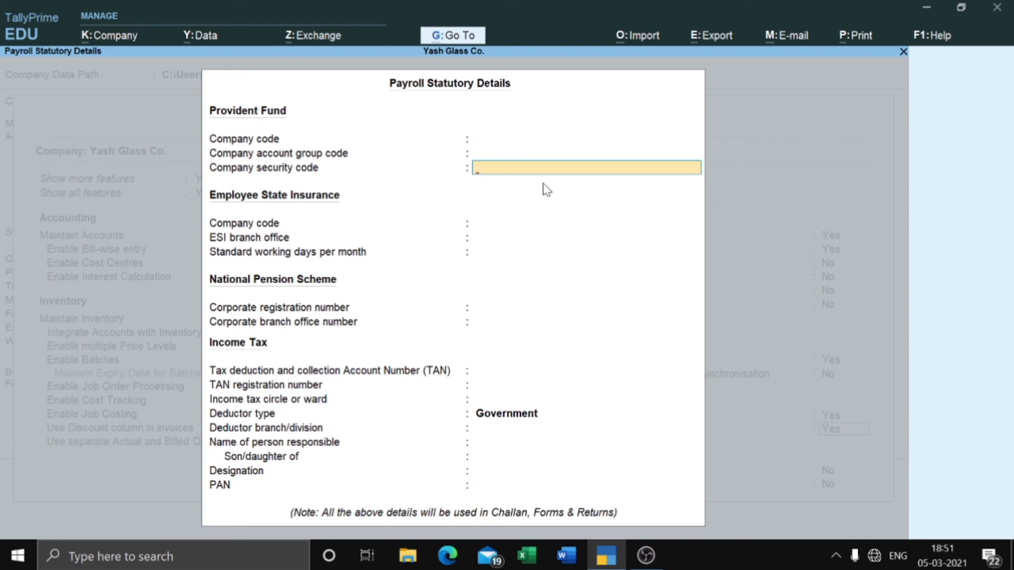
key(Return)
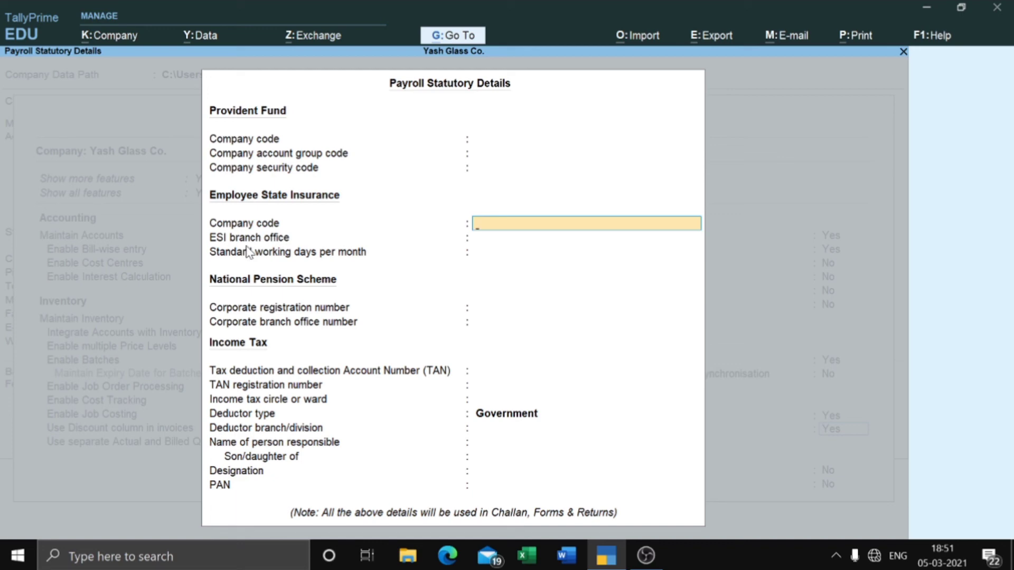
key(Return)
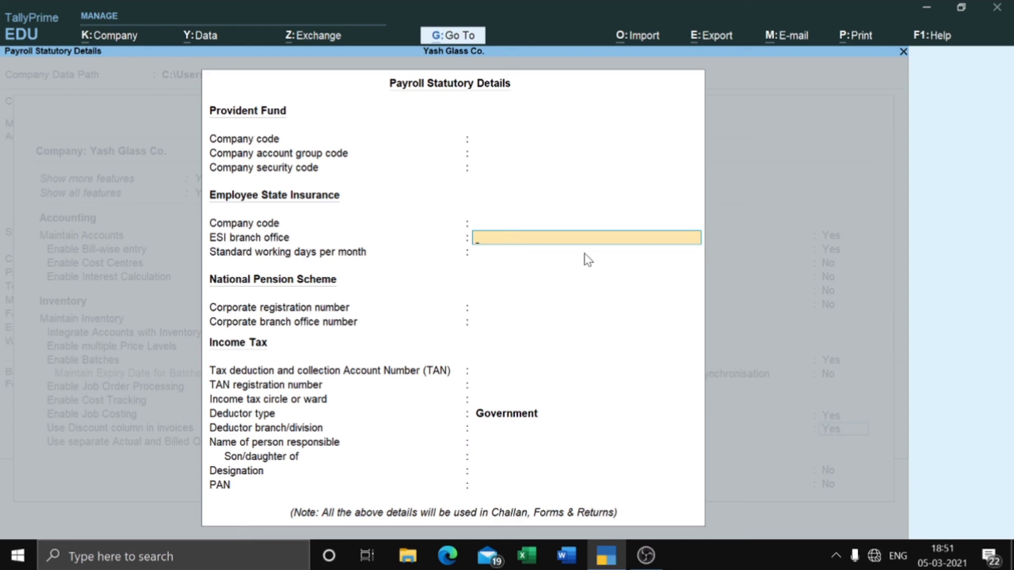
key(Return)
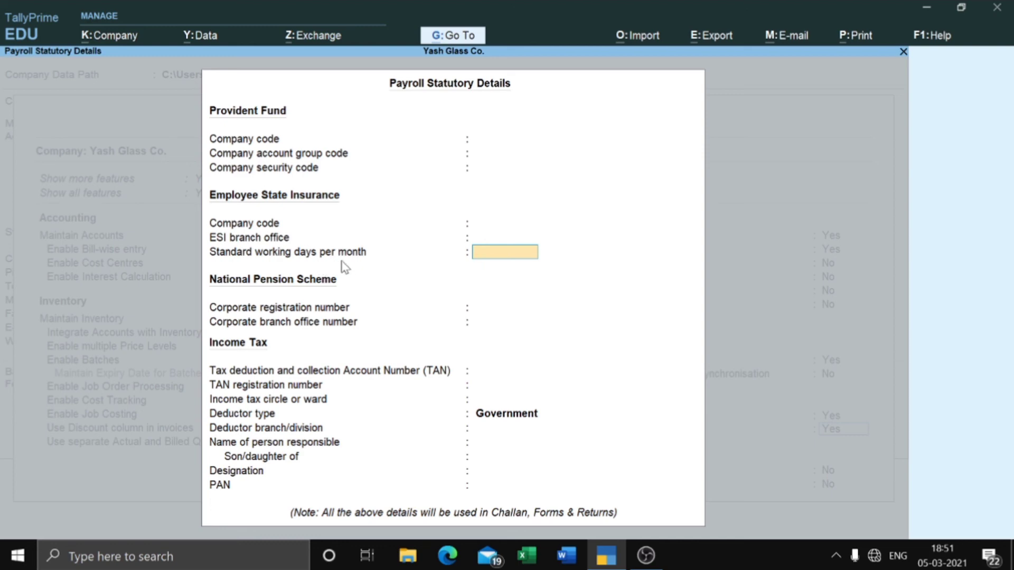
Step: Leave working days, NPS registration, TAN and TAN registration blank, reaching the deductor type list
key(Return)
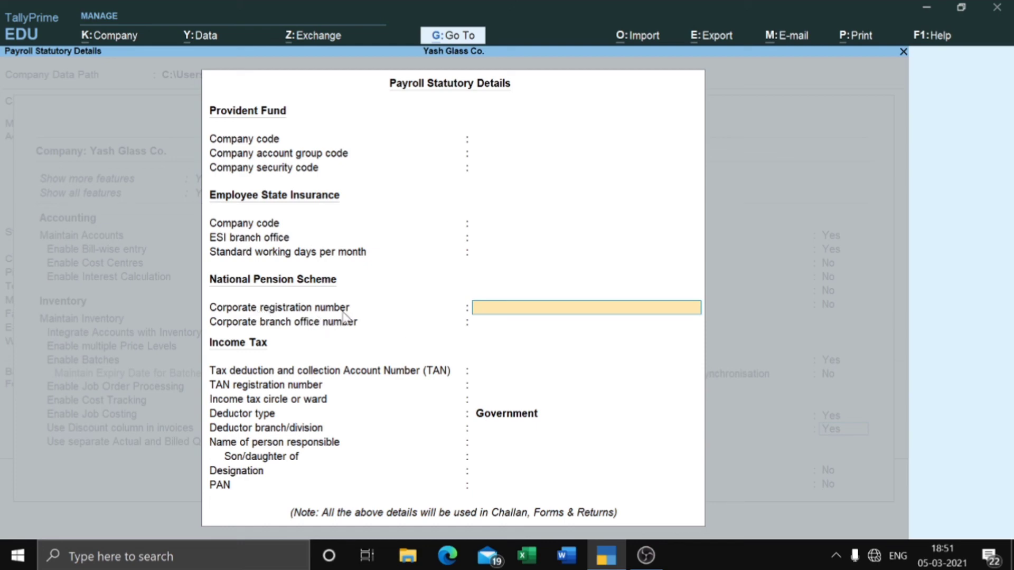
key(Return)
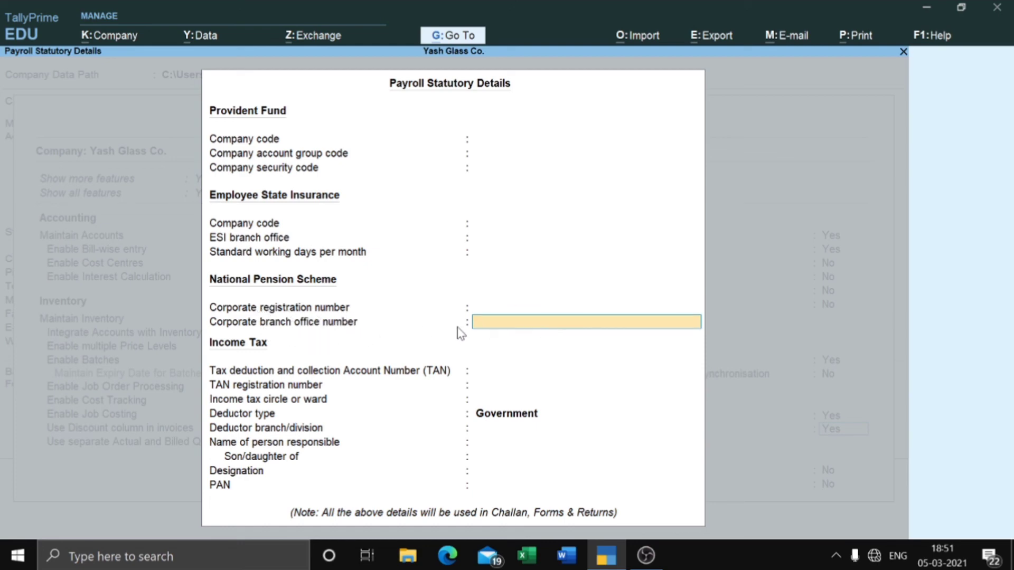
key(Return)
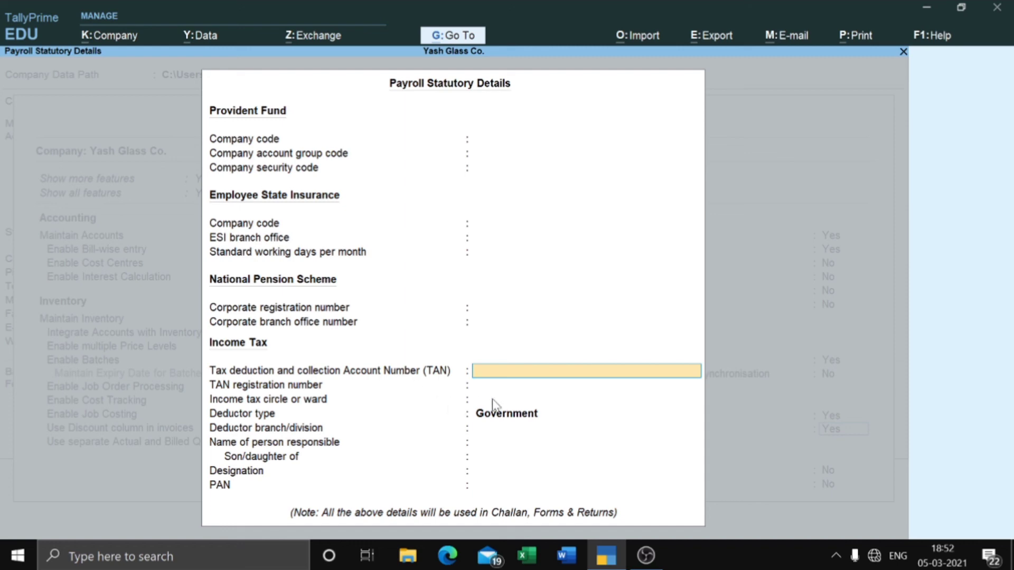
key(Return)
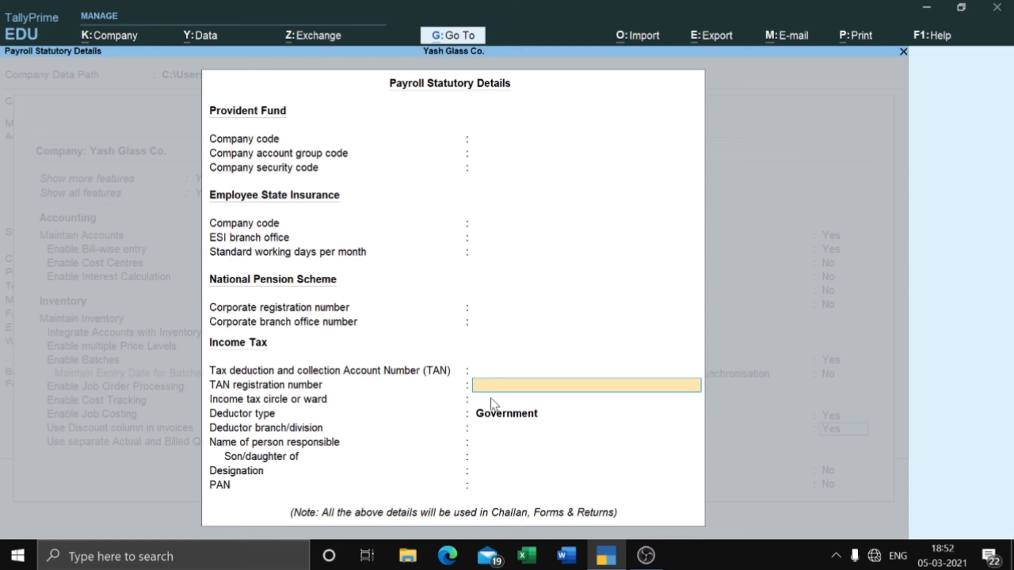
key(Return)
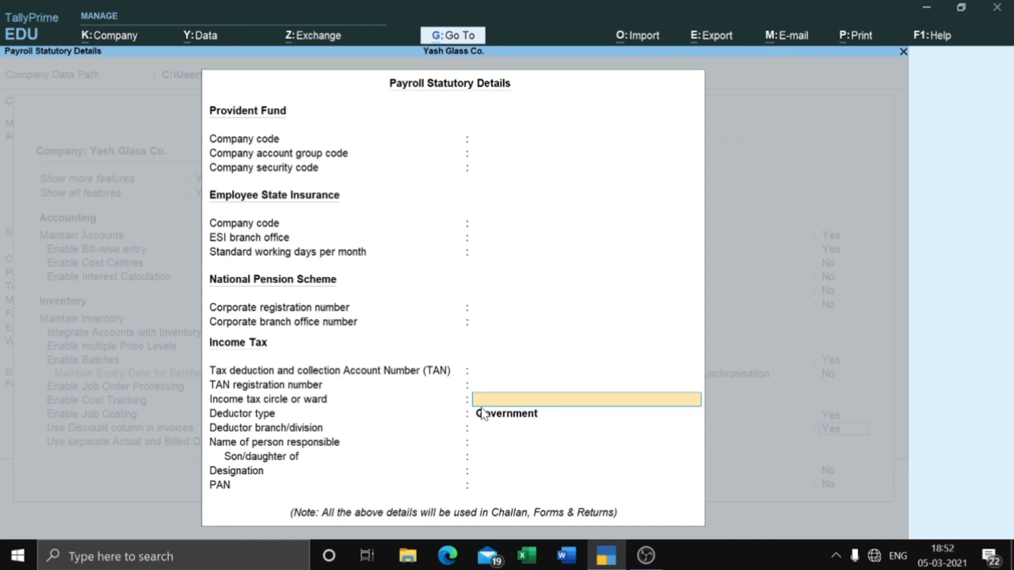
key(Return)
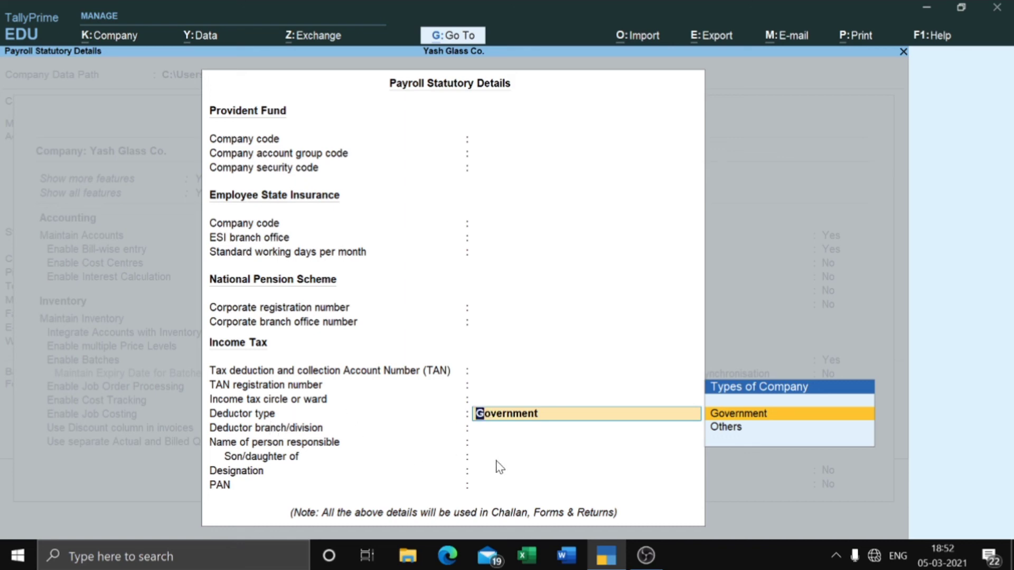
Step: Keep Government as deductor type, leave branch and responsible person blank, and close the statutory details
key(Return)
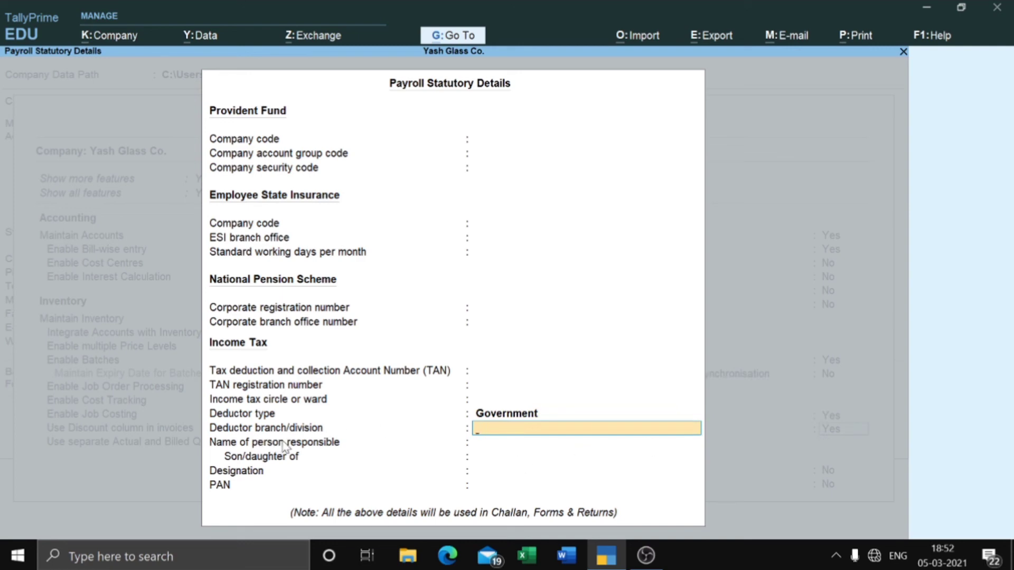
key(Return)
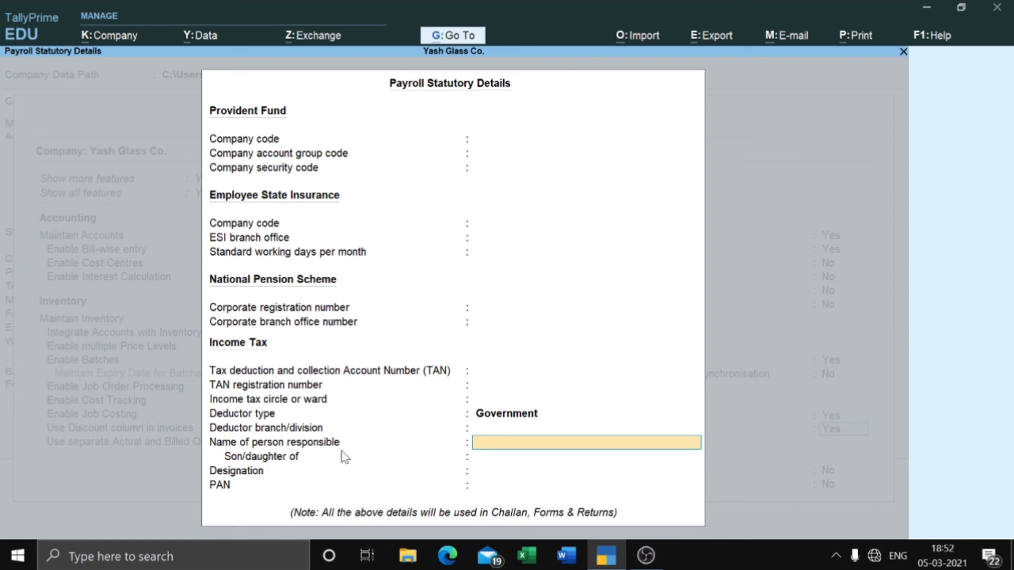
key(Return)
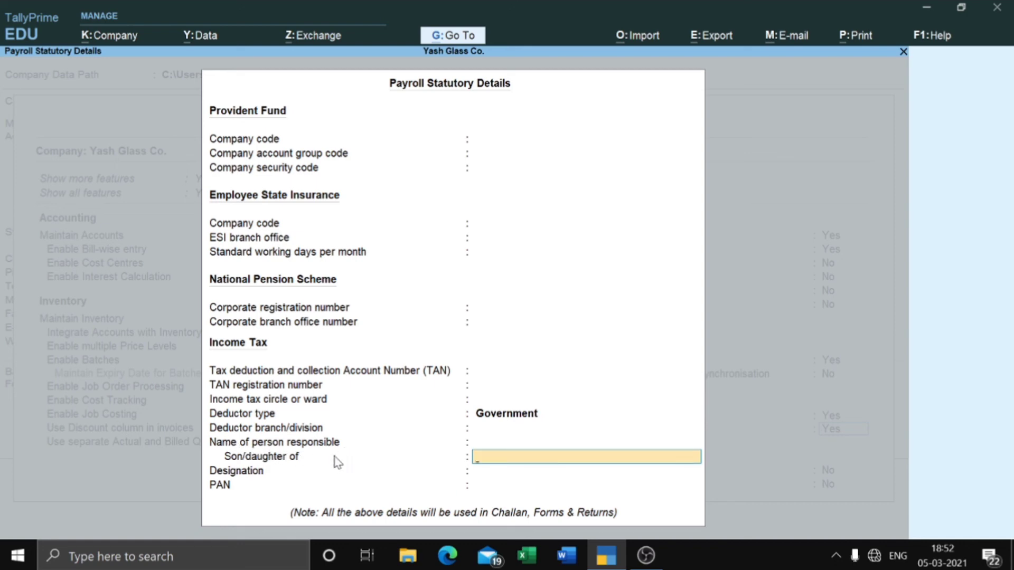
key(Return)
key(Return)
key(Return)
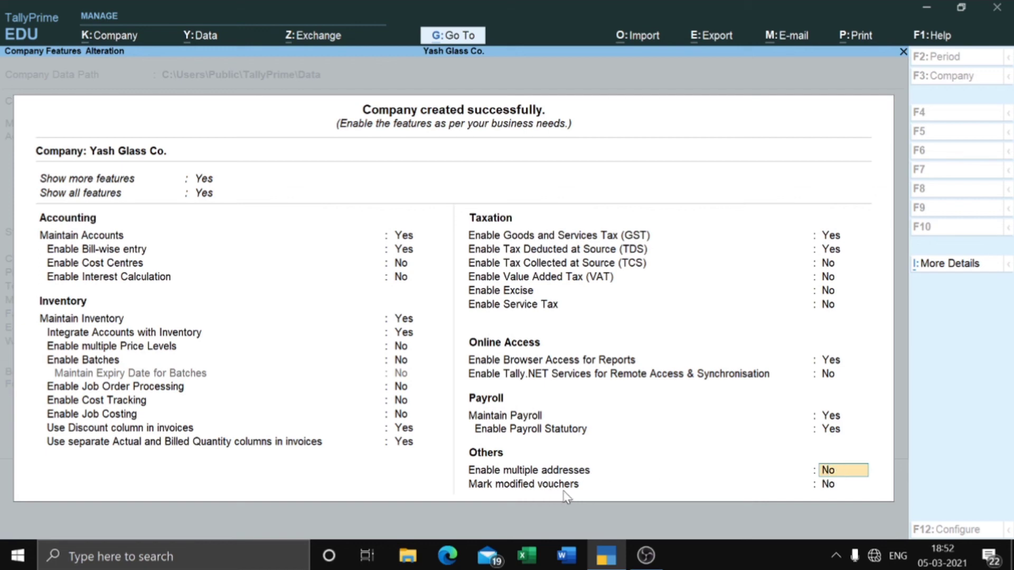
Step: Leave Mark modified vouchers unchanged to bring up the Accept confirmation for the features
click(823, 488)
key(Return)
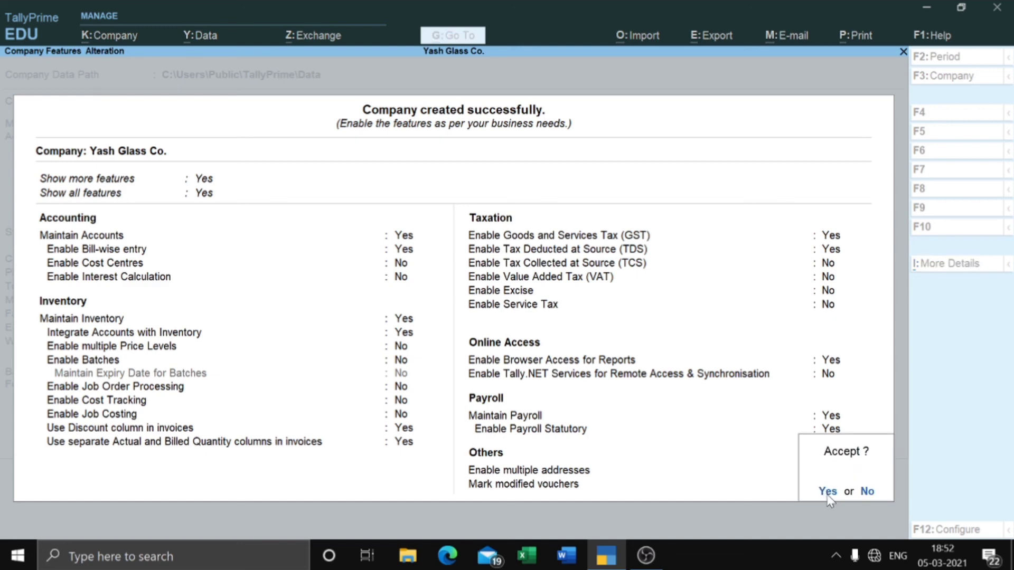
click(827, 491)
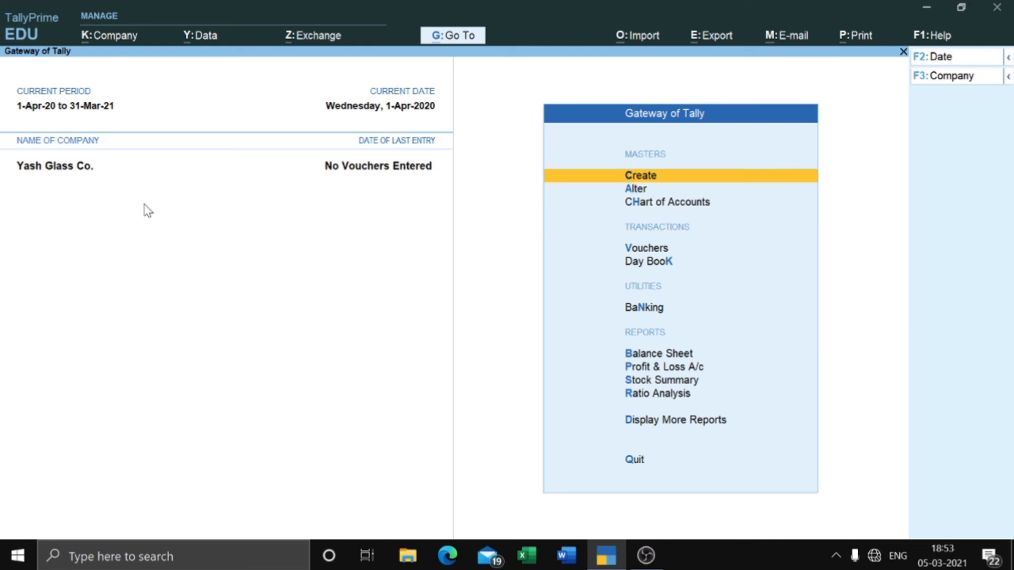
Step: Bring the OBS Studio window to the front from the taskbar
click(646, 556)
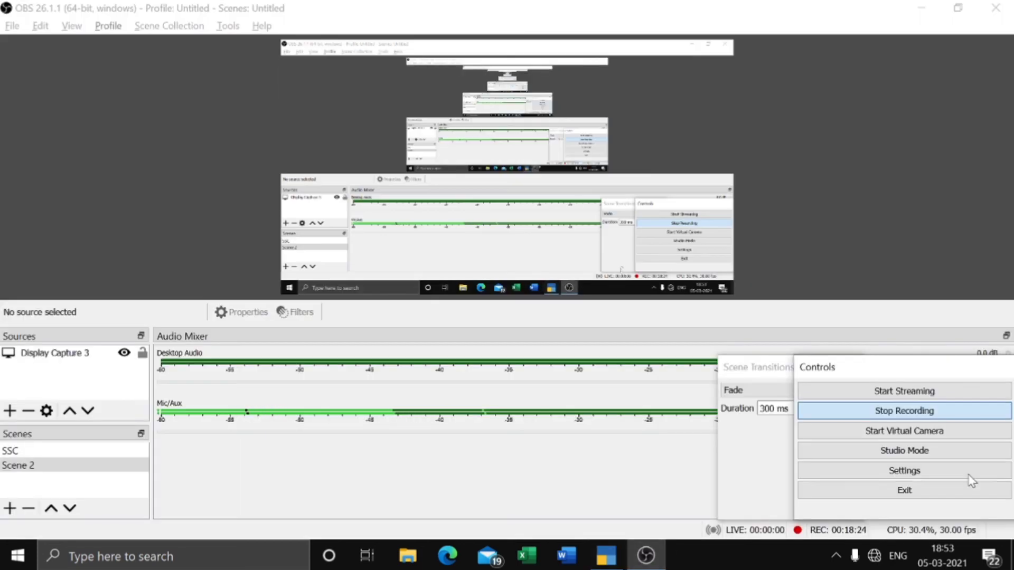